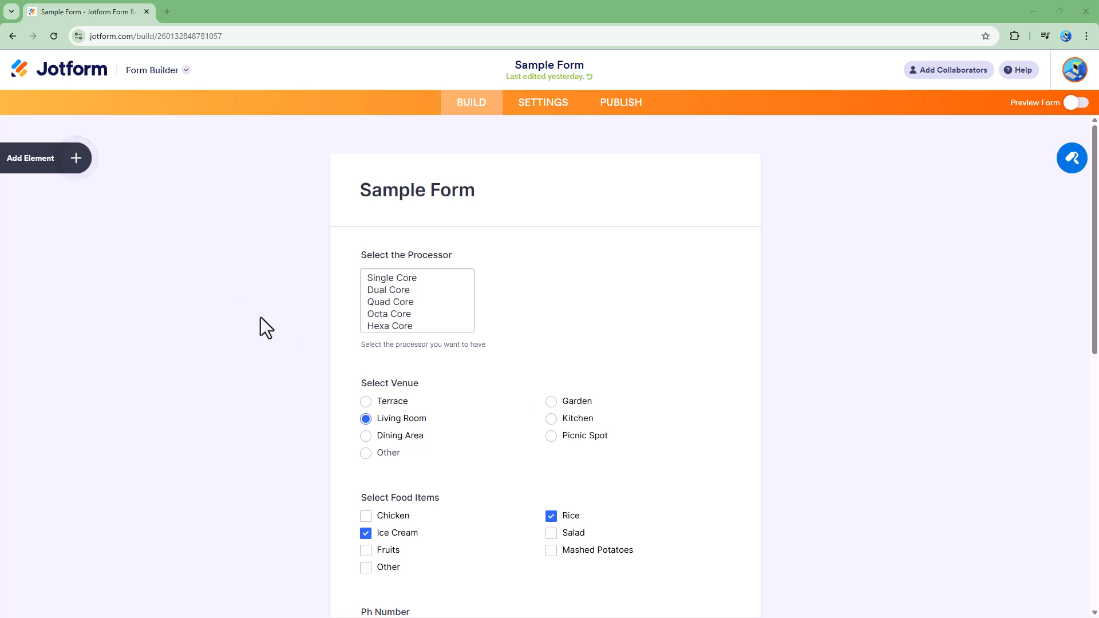
# Step: Add a Time element to the form, placing it below the phone number field
pyautogui.click(76, 159)
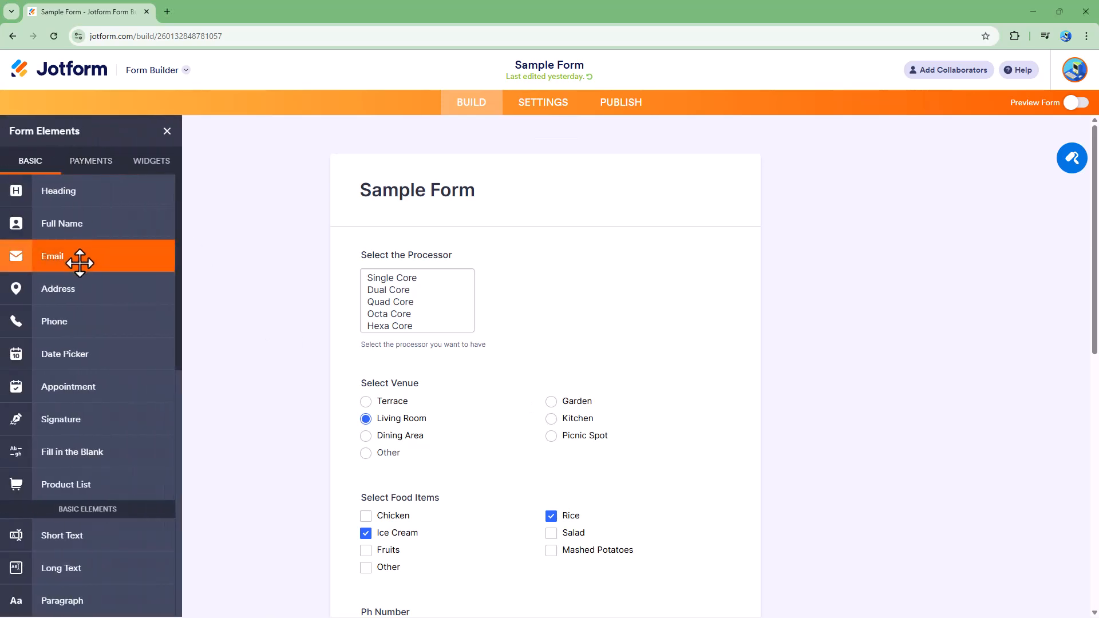
pyautogui.scroll(-1, 91, 269)
pyautogui.scroll(-5, 89, 269)
pyautogui.scroll(2, 51, 238)
pyautogui.scroll(-3, 74, 284)
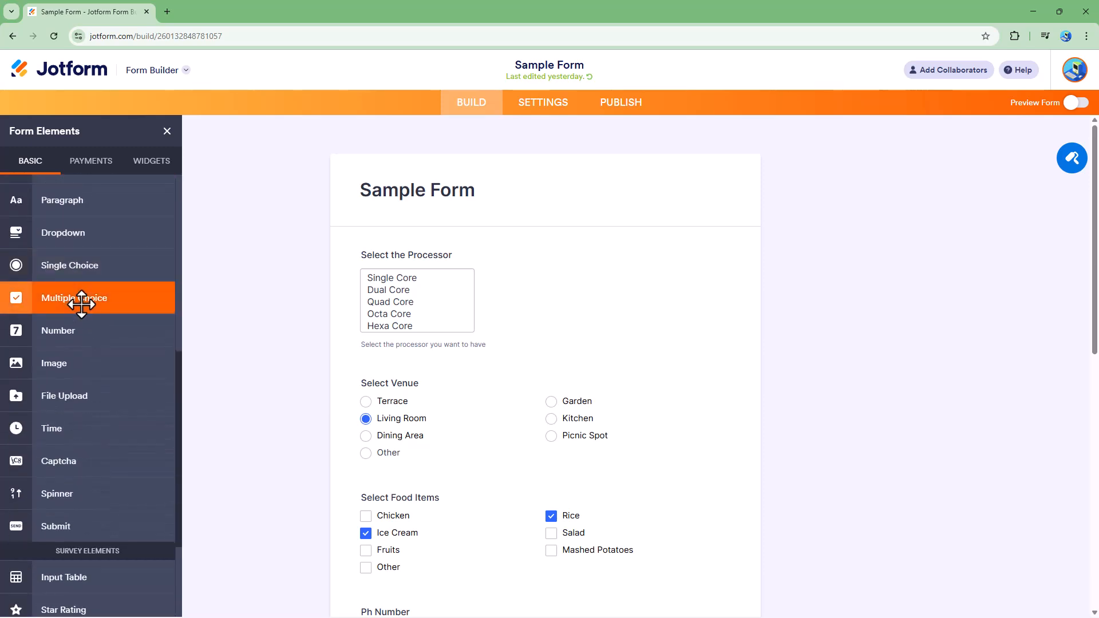
pyautogui.click(58, 431)
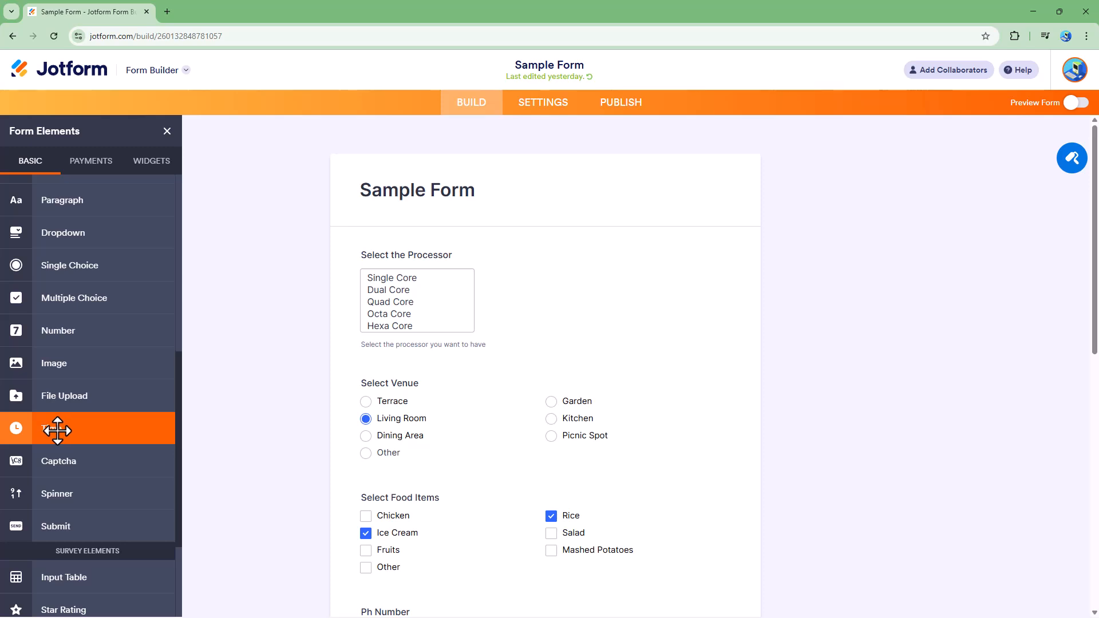
pyautogui.moveTo(653, 375); pyautogui.dragTo(674, 366)
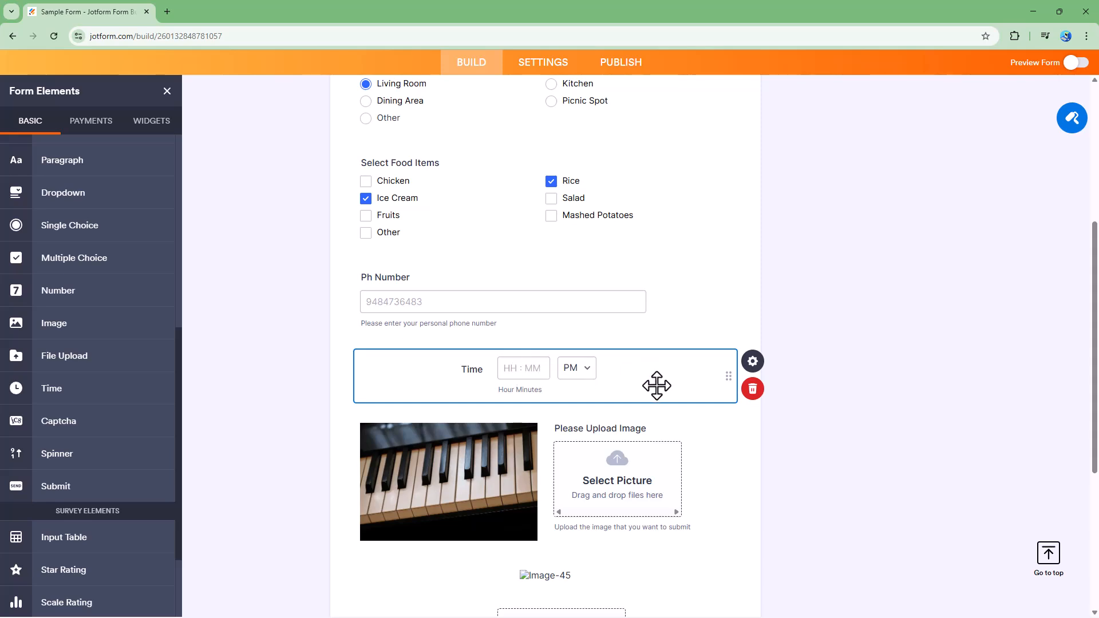
# Step: Preview the form, enter 12:34 AM in the time field to test it, and return to the builder
pyautogui.click(1076, 63)
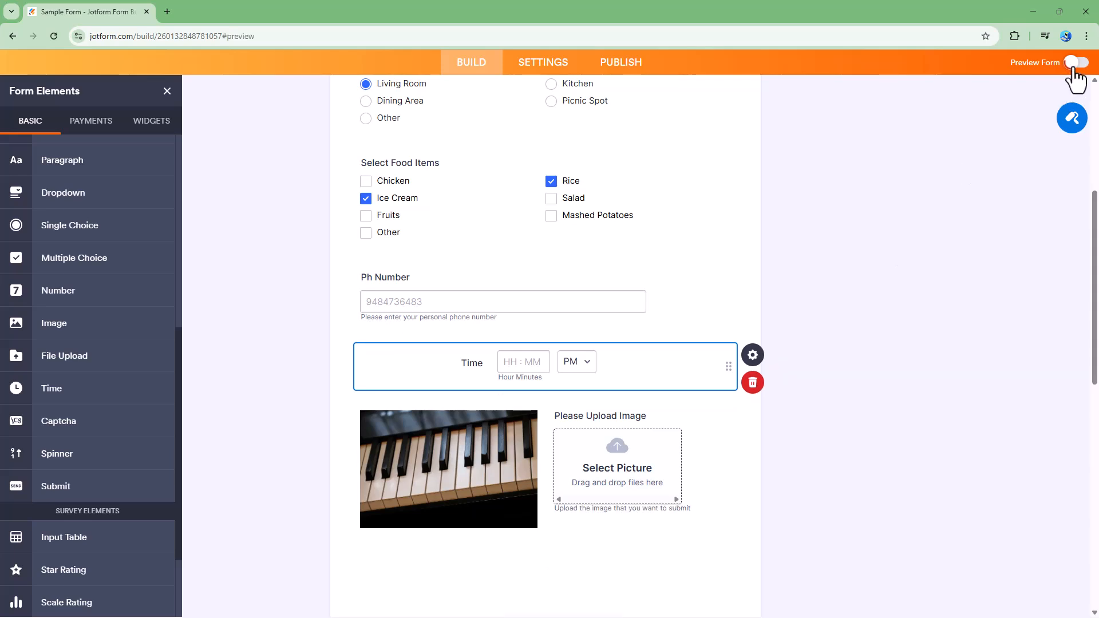
pyautogui.scroll(-5, 664, 343)
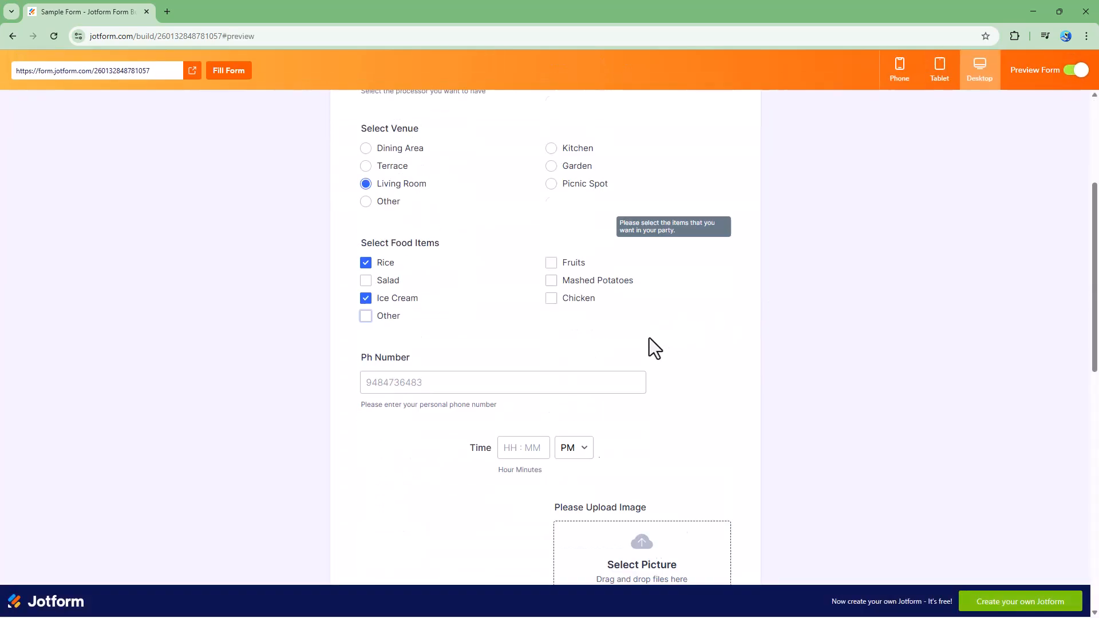
pyautogui.click(518, 387)
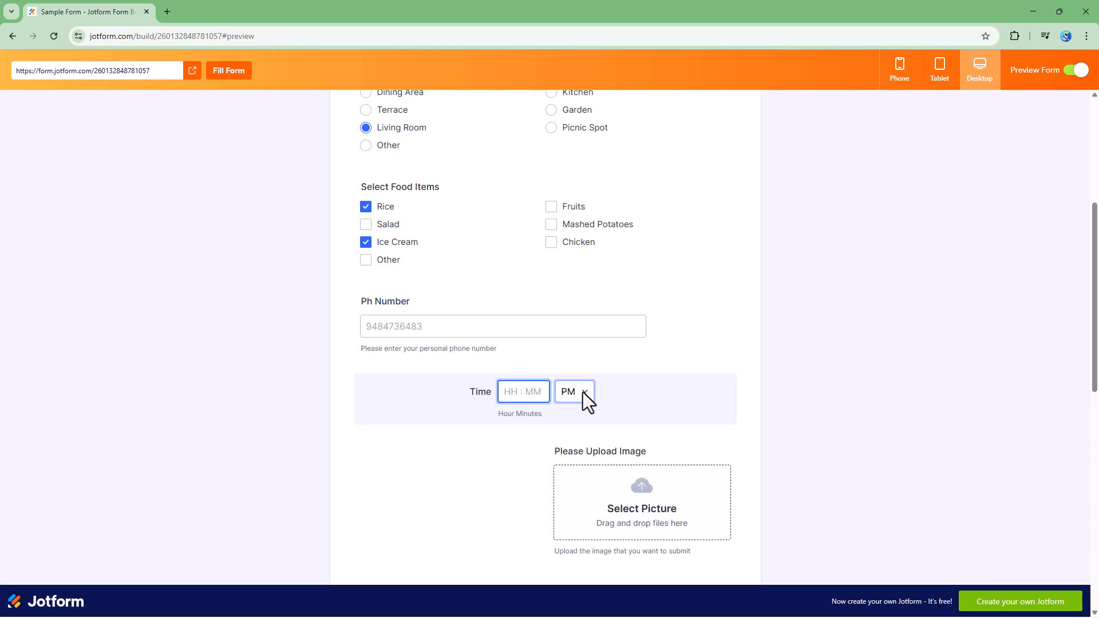
pyautogui.write('12:34')
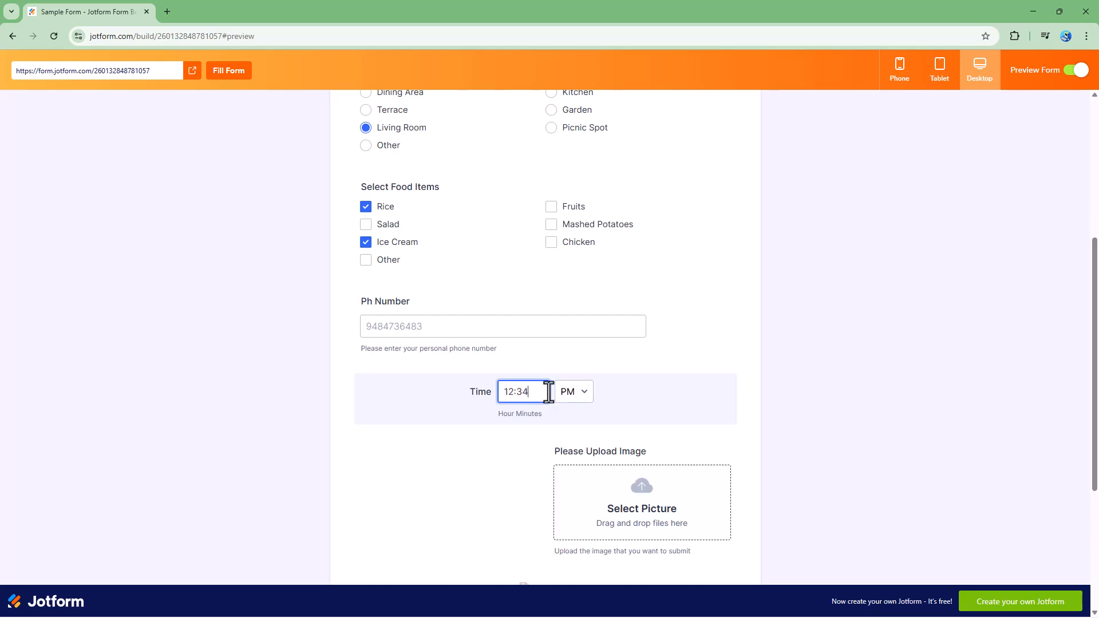
pyautogui.click(576, 389)
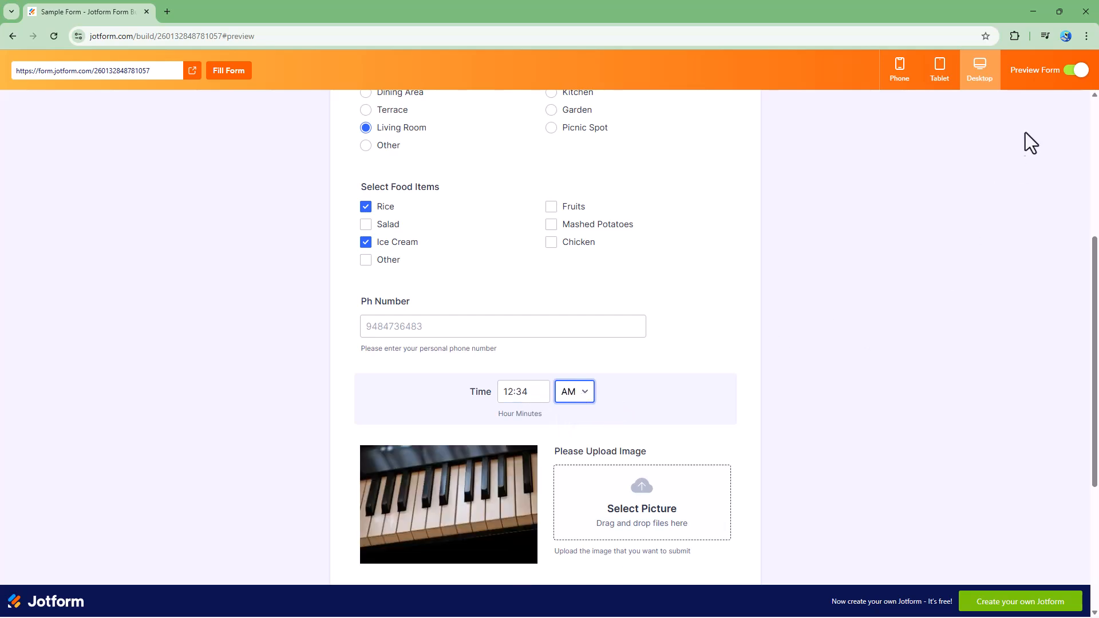
pyautogui.click(1074, 82)
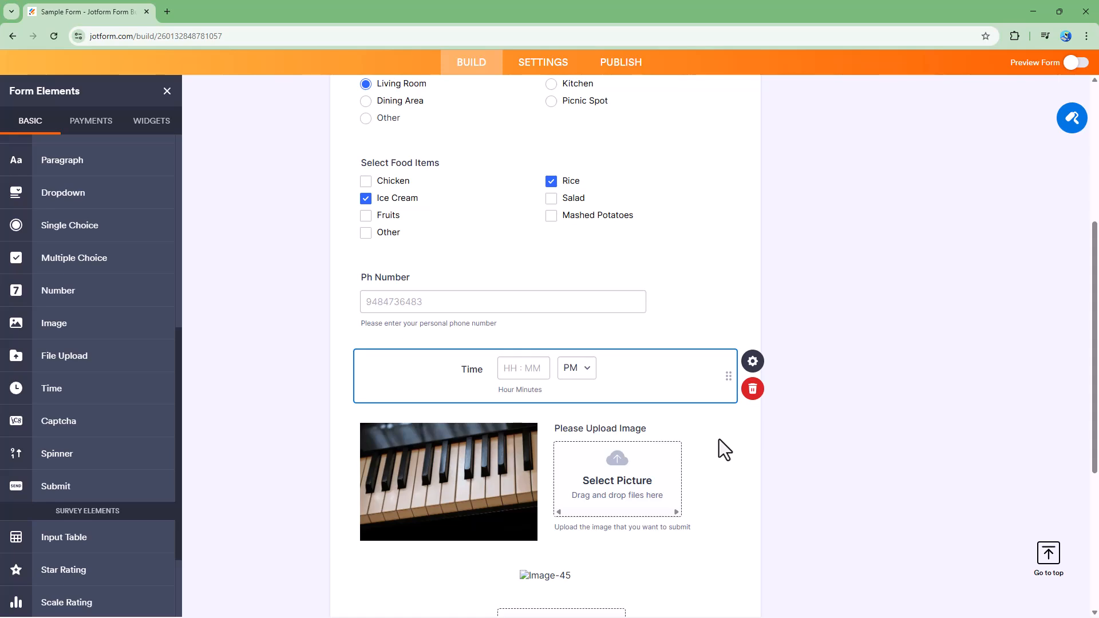
# Step: Rename the Time field's label to Event Time
pyautogui.click(750, 362)
pyautogui.click(913, 173)
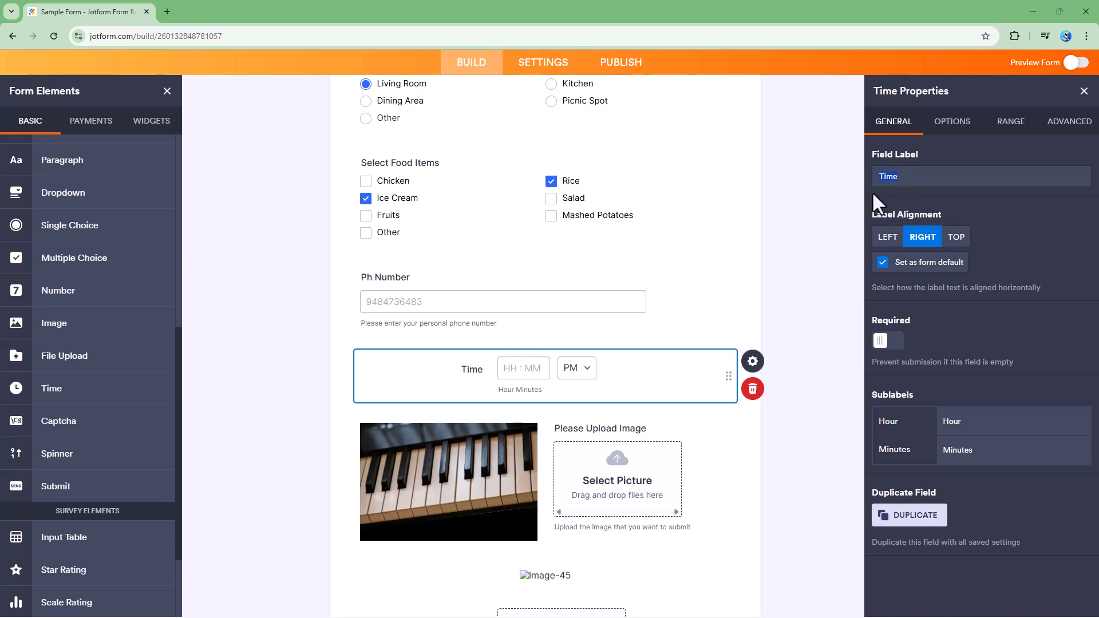
pyautogui.write('Exa')
pyautogui.write('ct Time')
pyautogui.moveTo(460, 368); pyautogui.dragTo(414, 370)
pyautogui.press('Delete')
pyautogui.press('Delete')
pyautogui.press('Delete')
pyautogui.press('Delete')
pyautogui.press('Delete')
pyautogui.write('Event Time')
# Step: Try the left, right and top label alignments for the field, finishing on right alignment
pyautogui.click(888, 243)
pyautogui.click(921, 240)
pyautogui.click(954, 241)
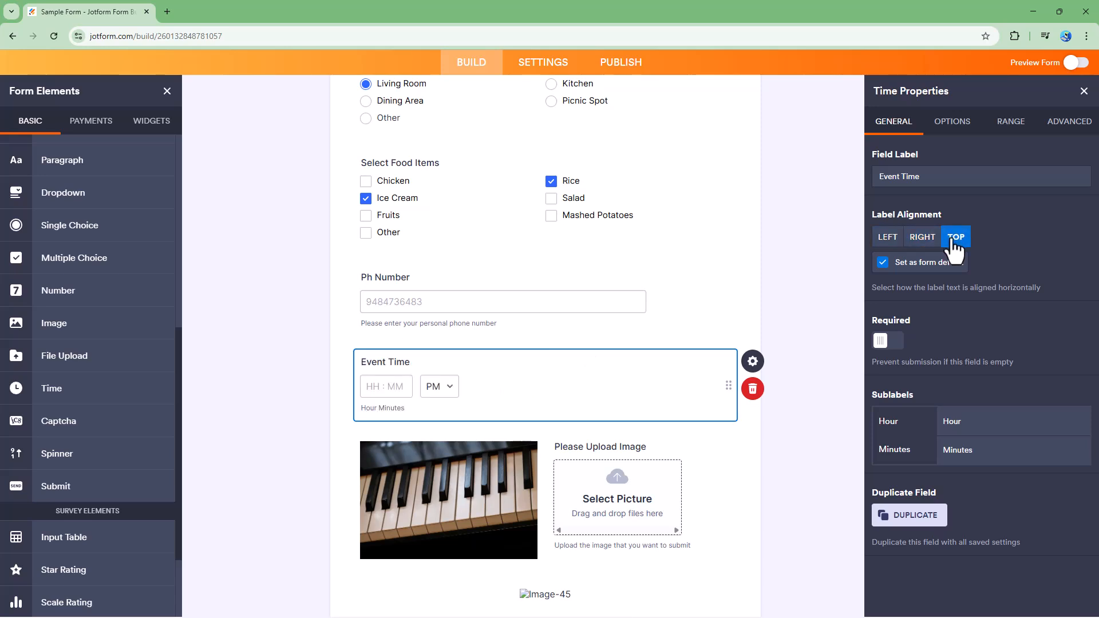
pyautogui.click(919, 243)
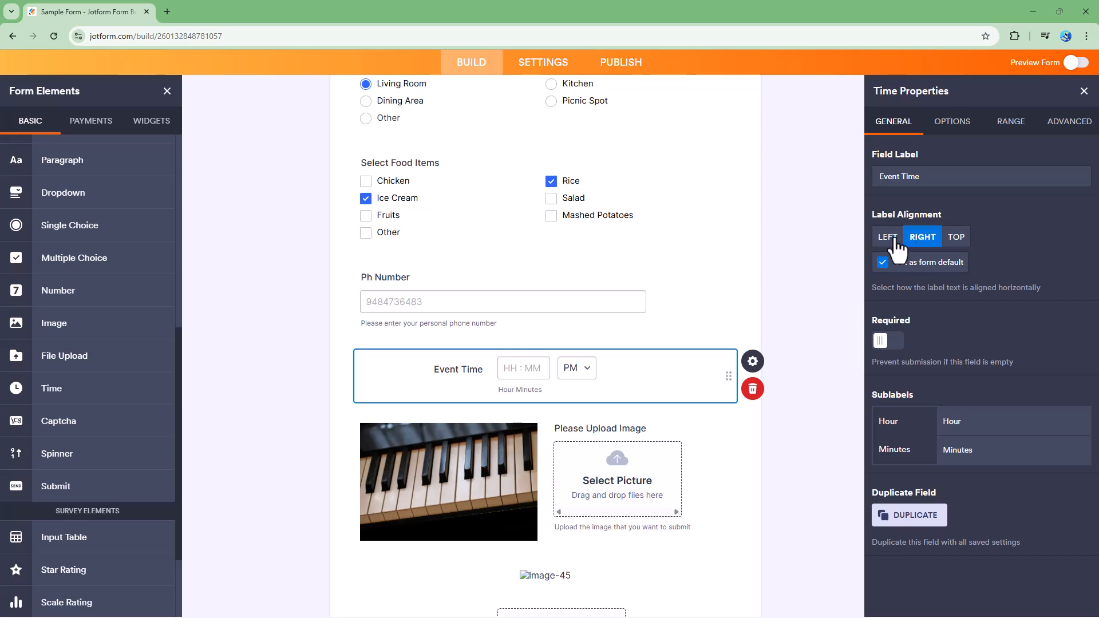
pyautogui.click(889, 241)
pyautogui.click(922, 237)
# Step: Add a second Time field below Event Time and delete it
pyautogui.moveTo(78, 388); pyautogui.dragTo(469, 421)
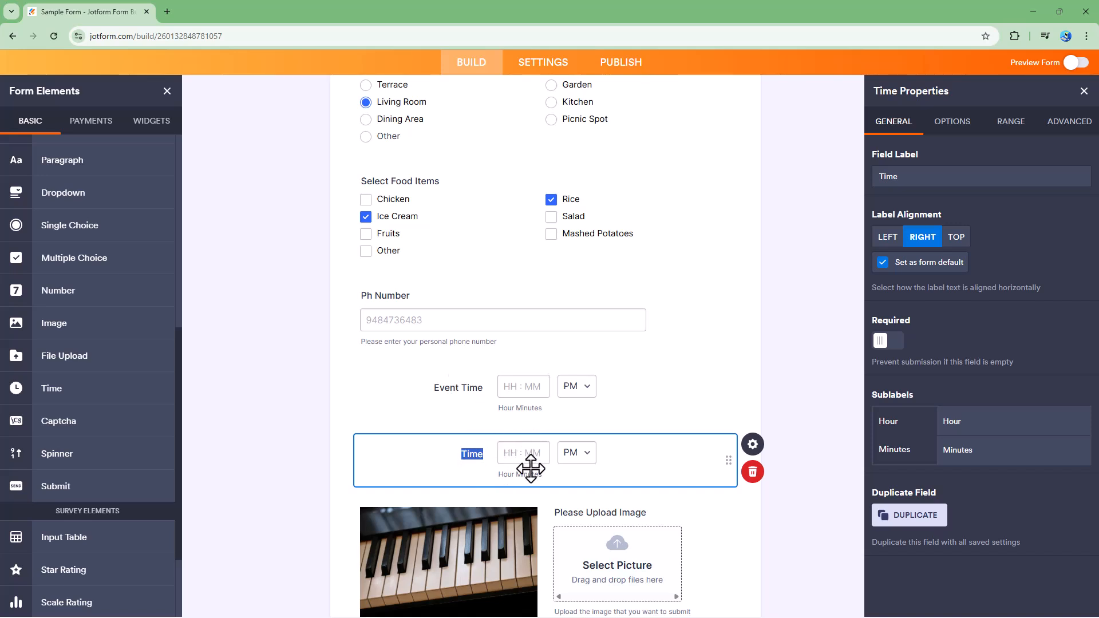
pyautogui.click(748, 475)
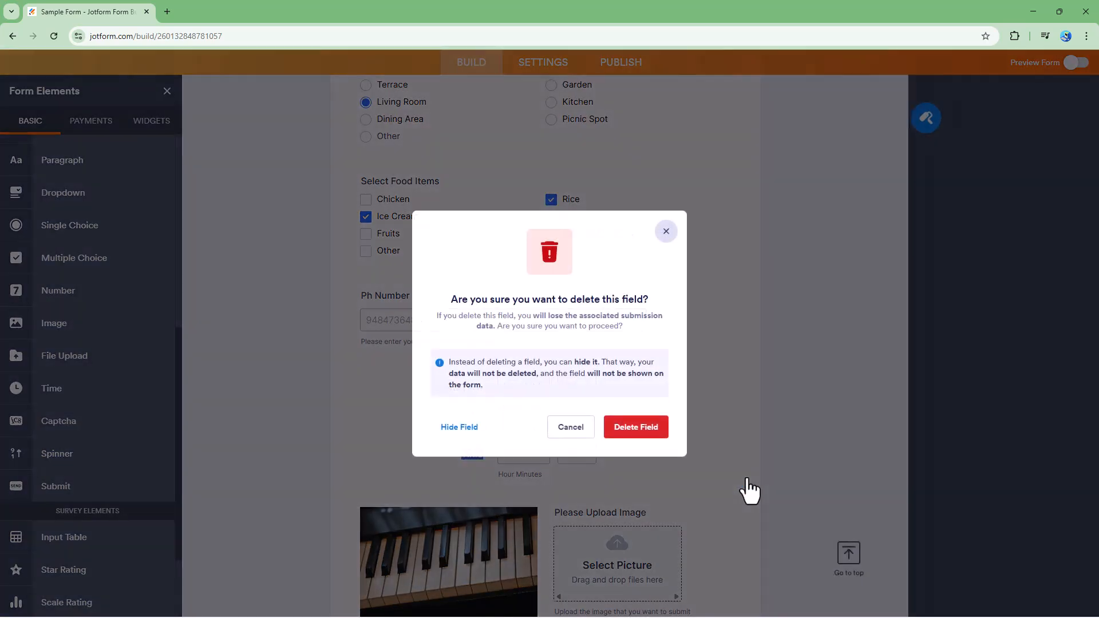
pyautogui.click(638, 430)
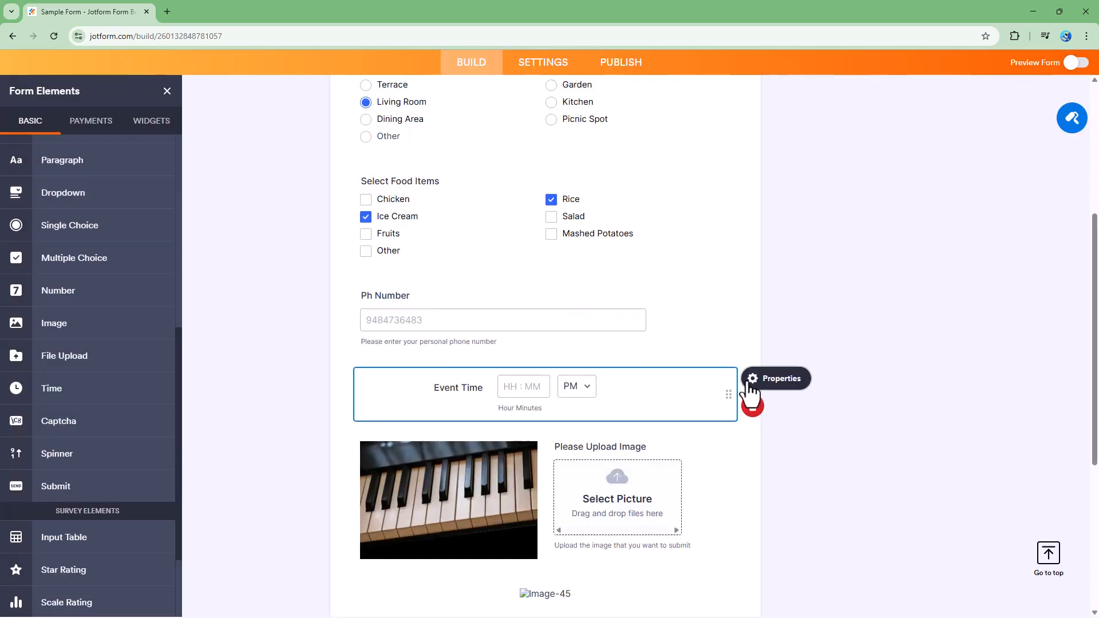
# Step: Open the Event Time field's properties and switch its Required setting on and back off
pyautogui.click(749, 383)
pyautogui.scroll(-1, 691, 424)
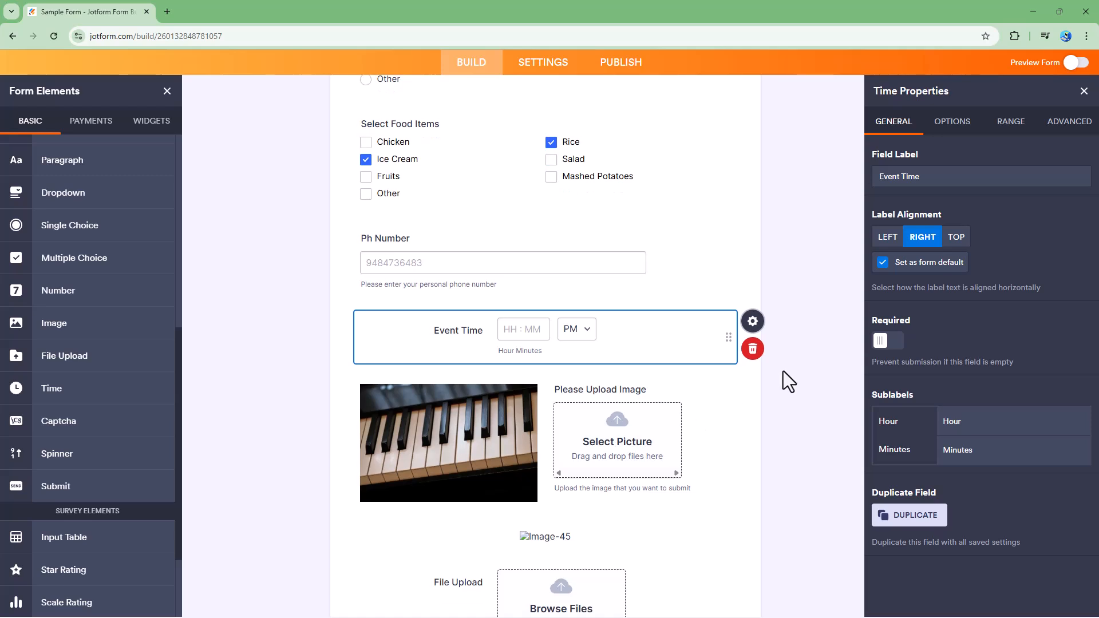
pyautogui.click(890, 342)
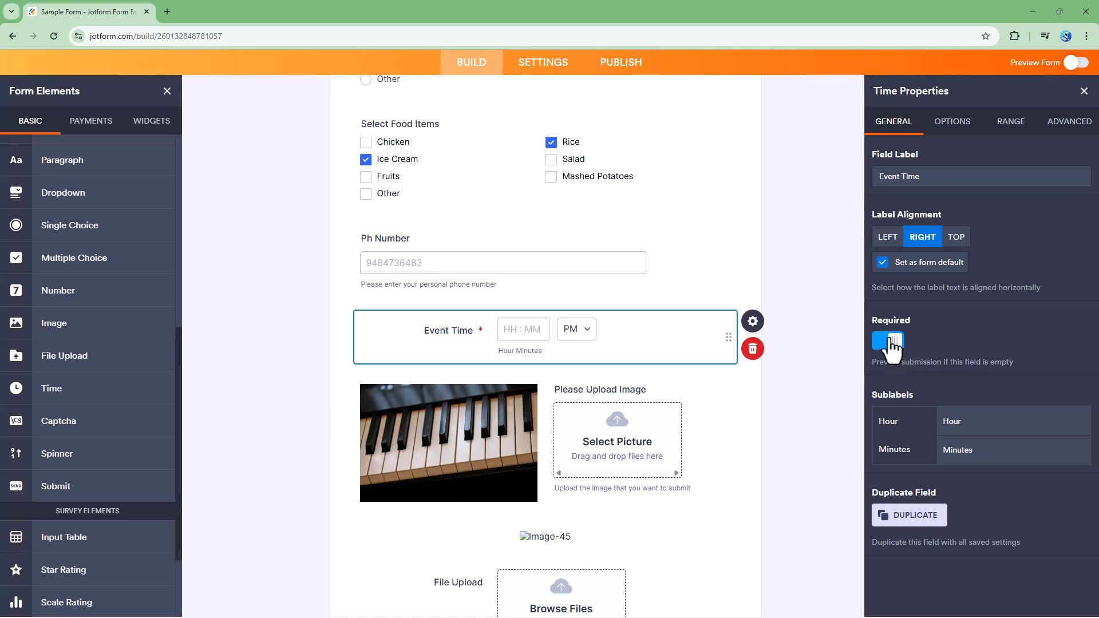
pyautogui.click(892, 341)
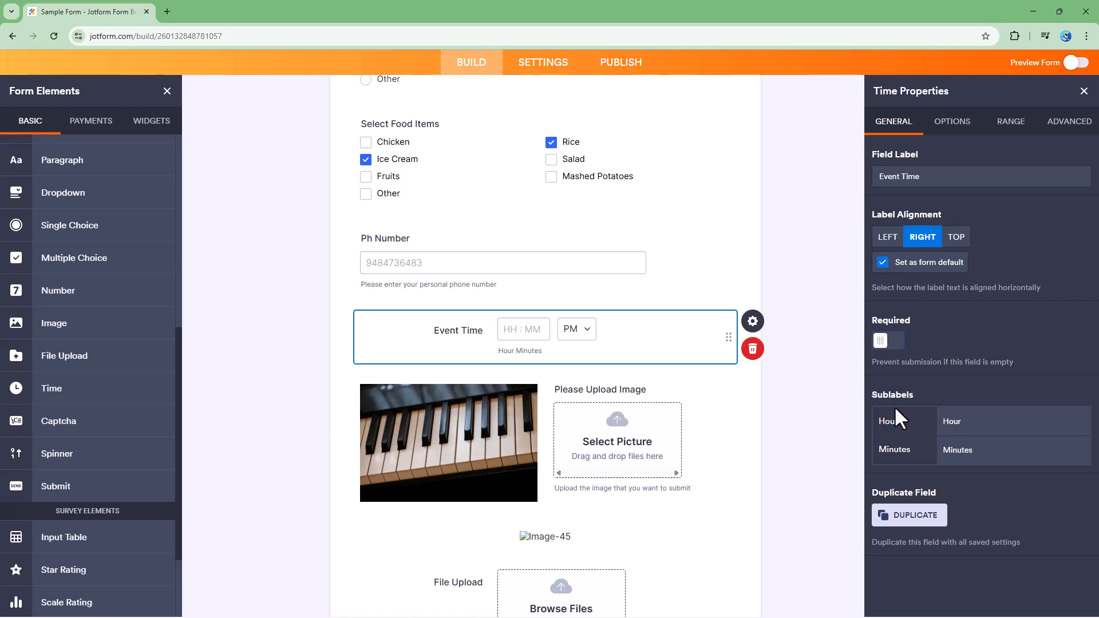
# Step: Set the hour and minutes sublabels to HR : and MIN
pyautogui.click(976, 421)
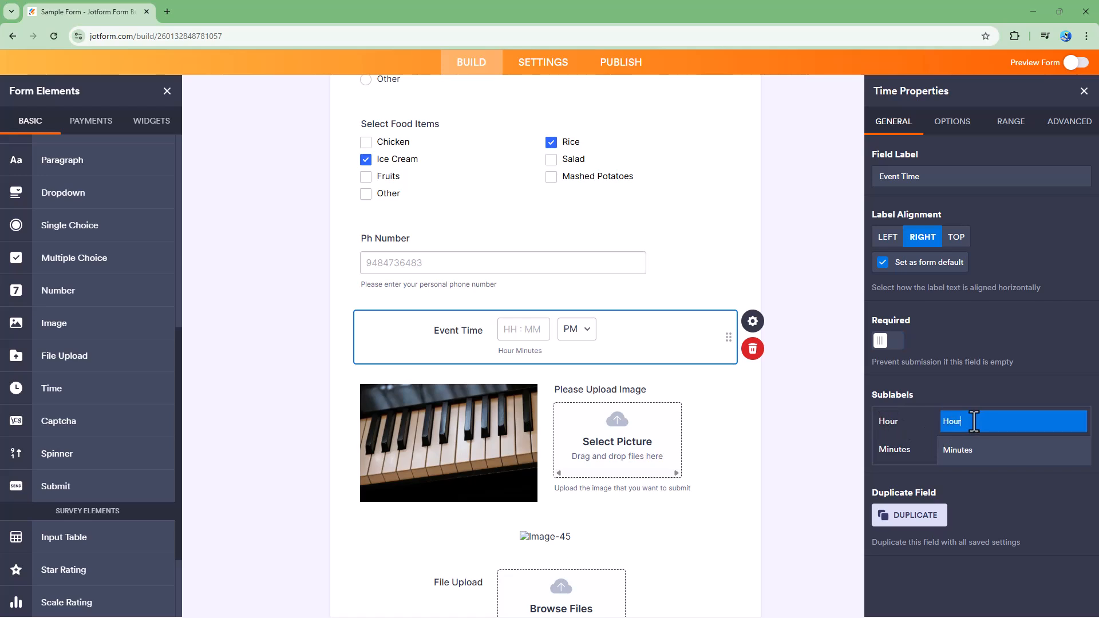
pyautogui.moveTo(985, 417); pyautogui.dragTo(896, 421)
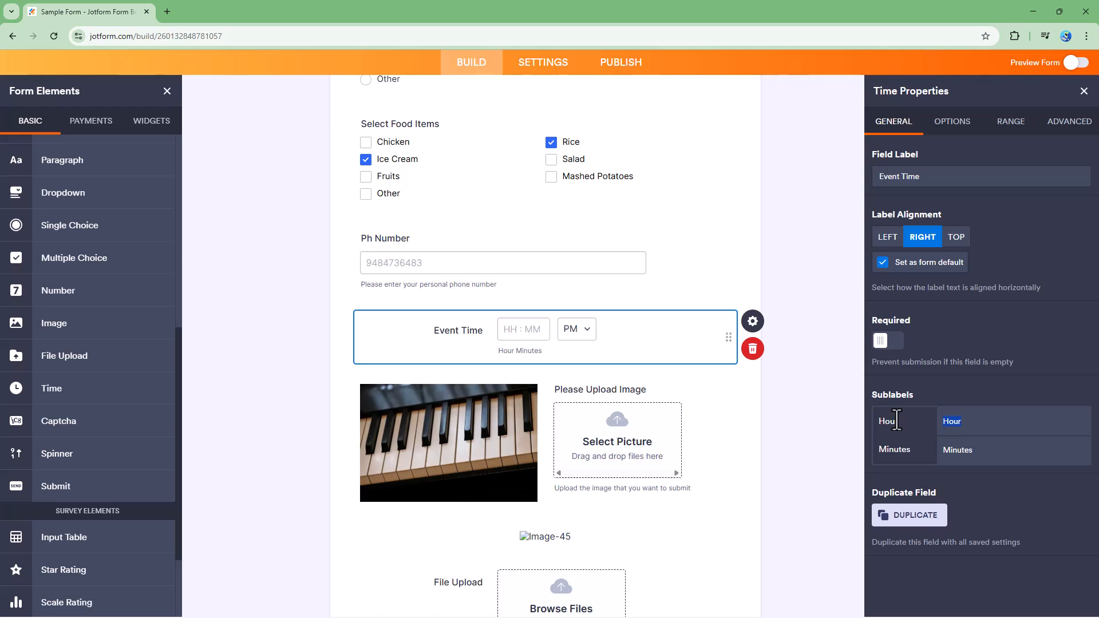
pyautogui.write('HR')
pyautogui.press('Tab')
pyautogui.write('MIN')
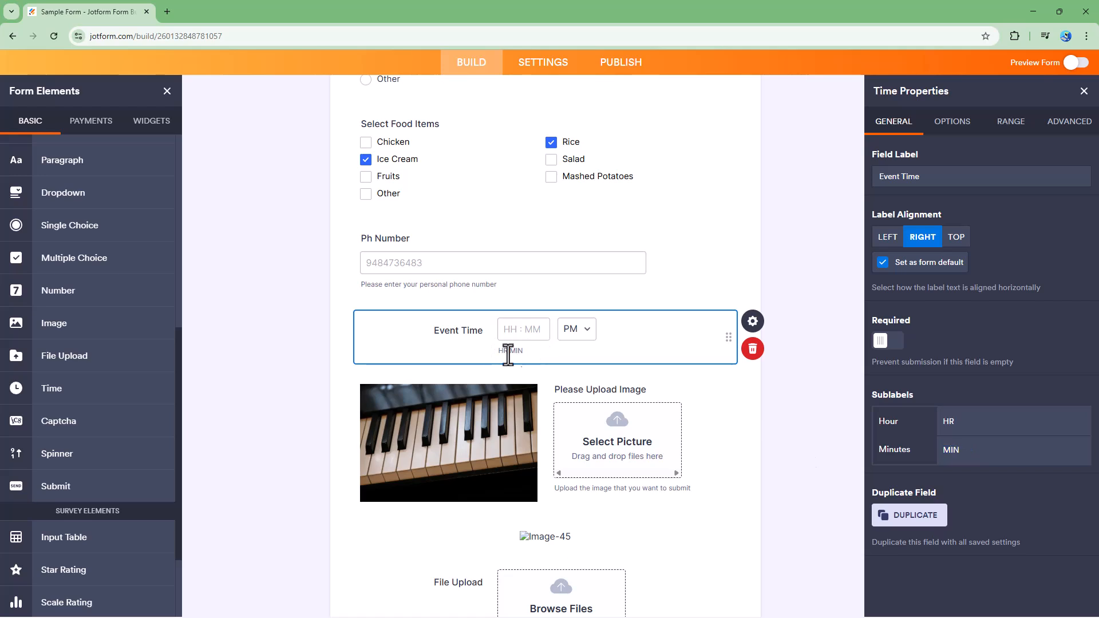
pyautogui.click(957, 421)
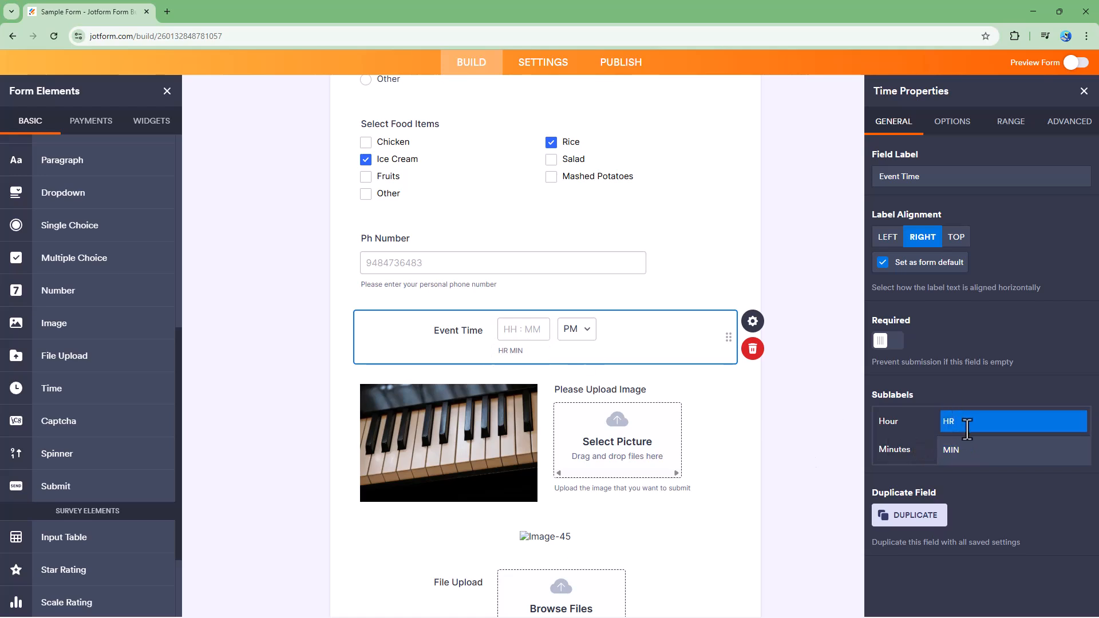
pyautogui.write(':')
pyautogui.click(582, 368)
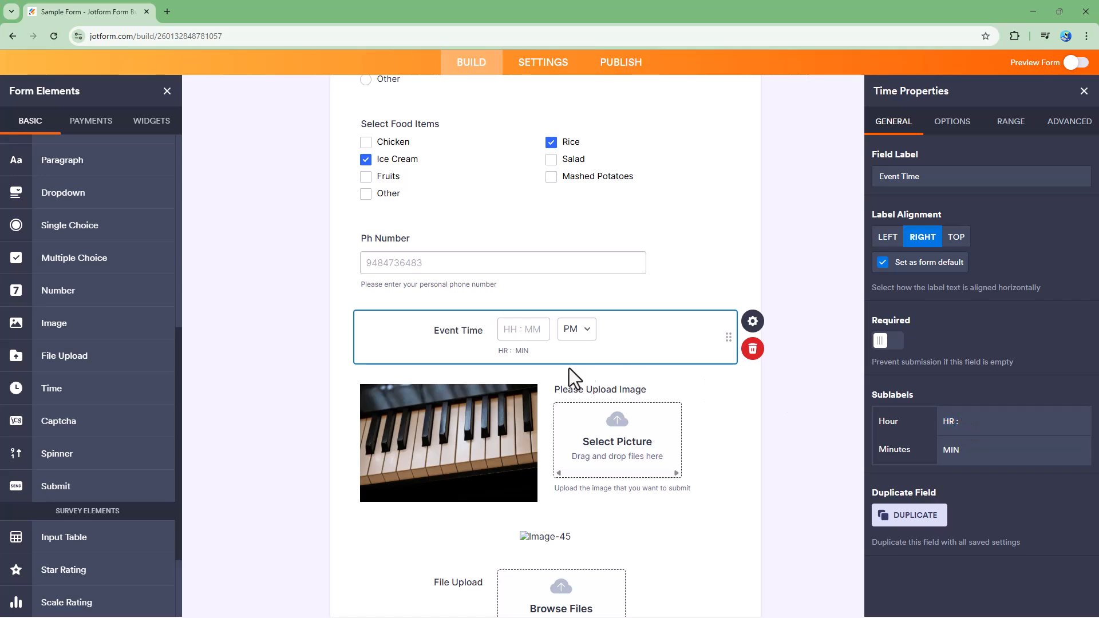
# Step: Duplicate the Event Time field and delete the copy
pyautogui.click(976, 422)
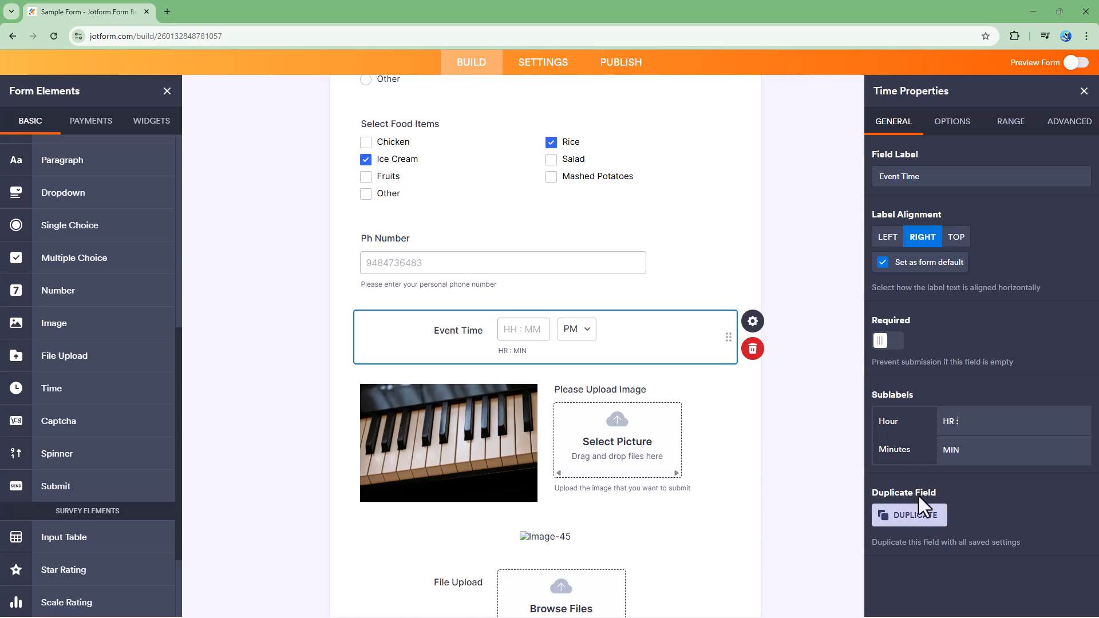
pyautogui.click(915, 517)
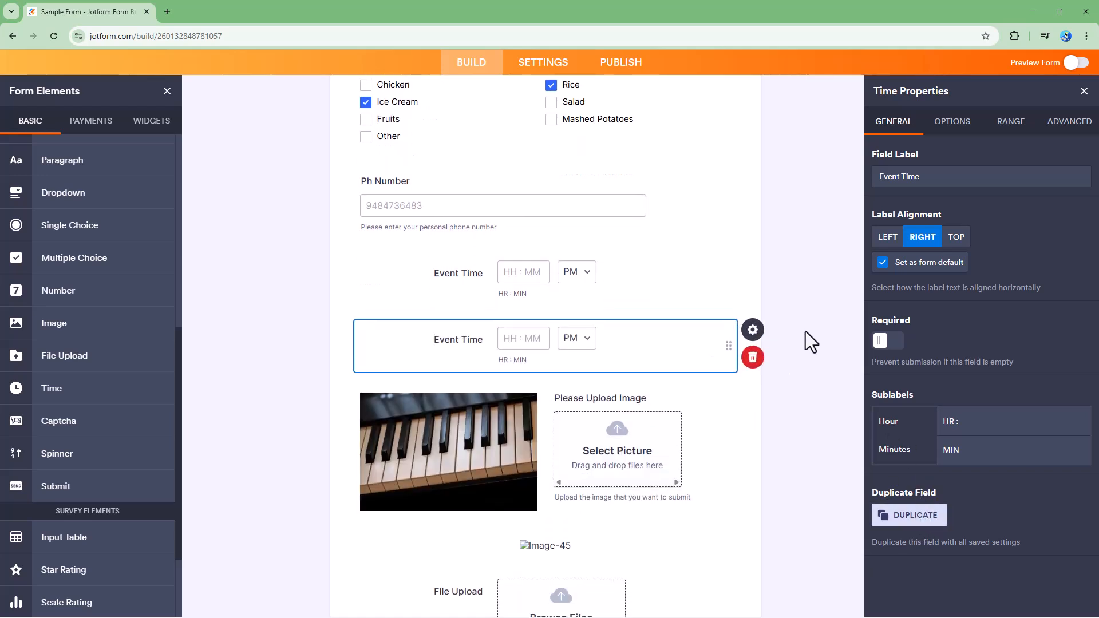
pyautogui.click(761, 358)
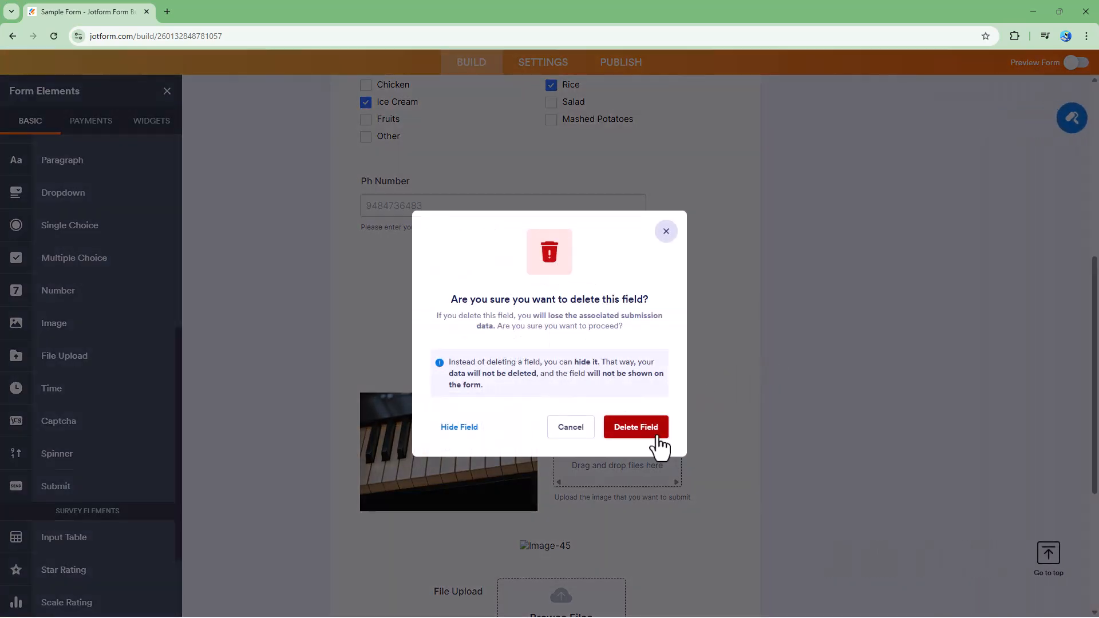
pyautogui.click(635, 426)
pyautogui.click(674, 286)
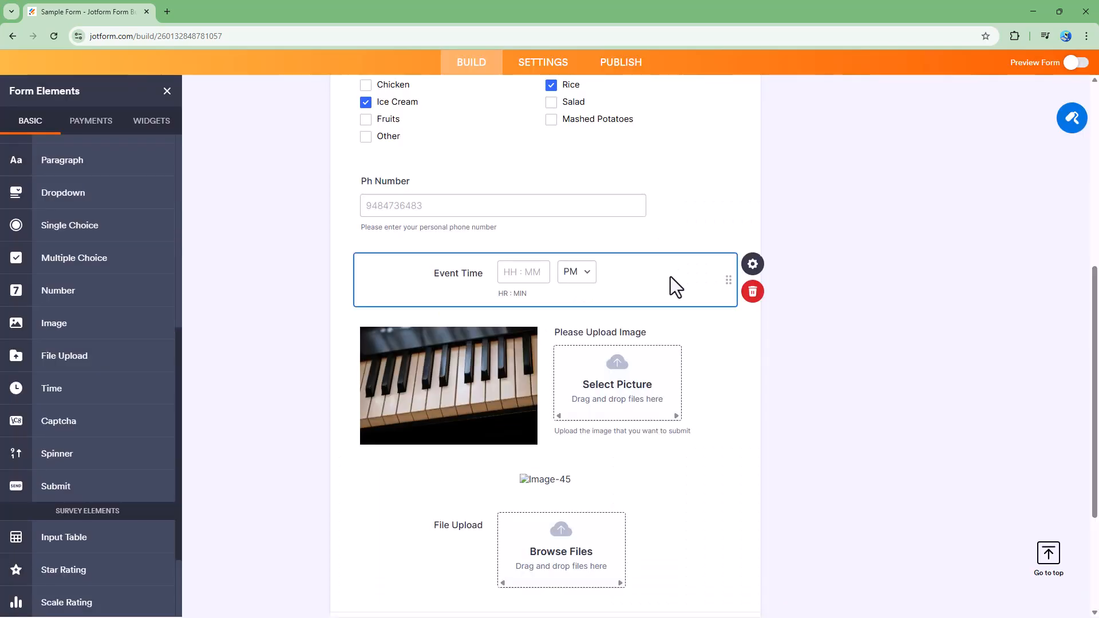
# Step: In the field's options, switch the time format to 24 hour and back to AM/PM
pyautogui.click(764, 269)
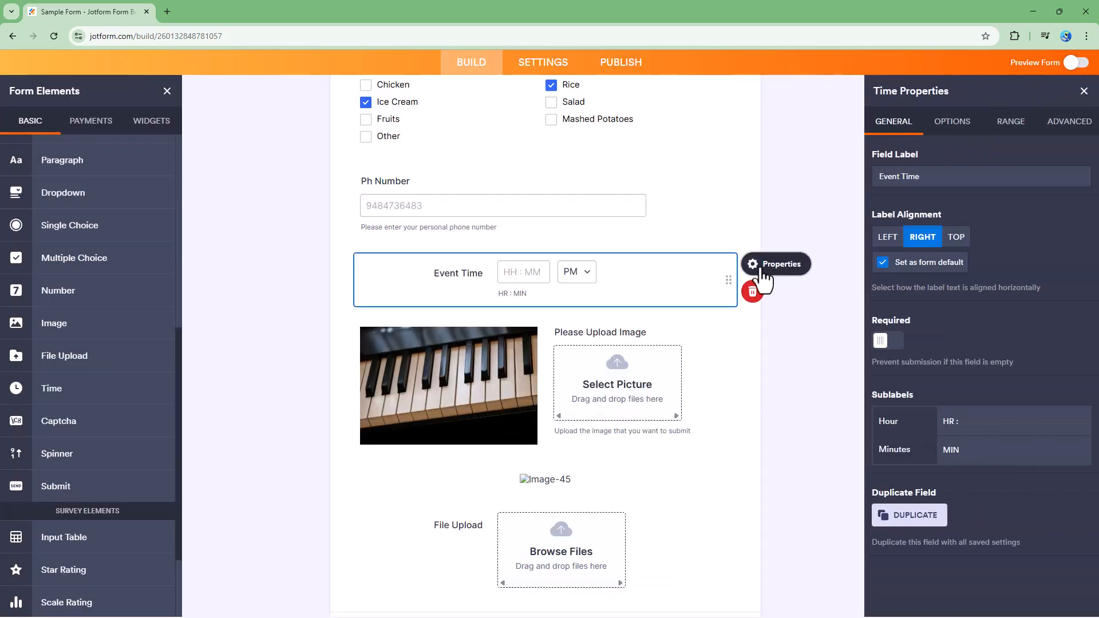
pyautogui.click(952, 122)
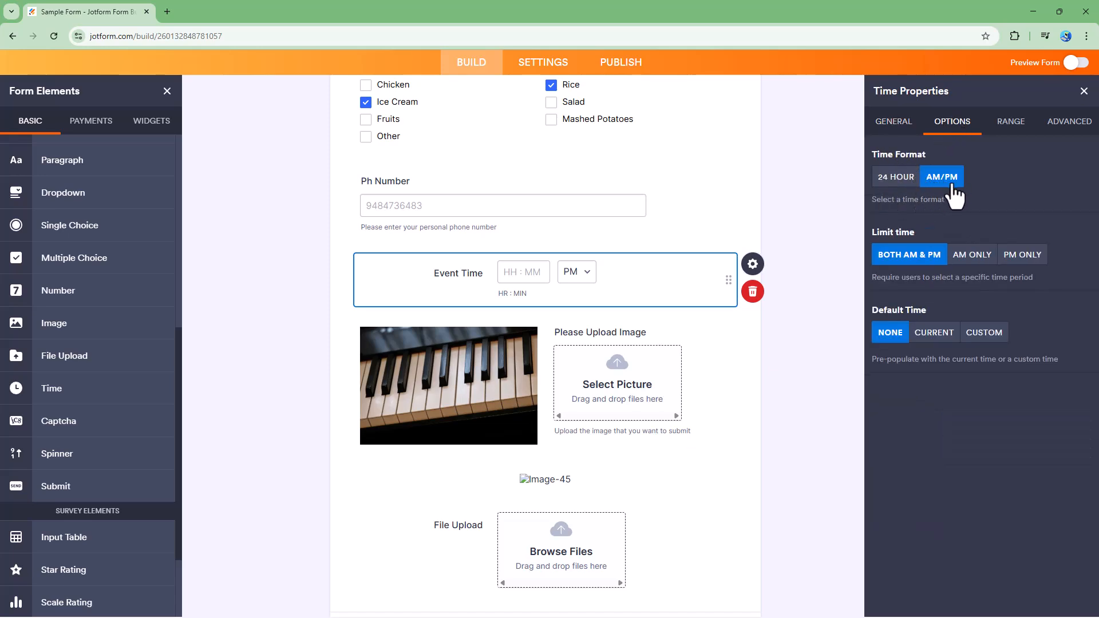
pyautogui.click(896, 178)
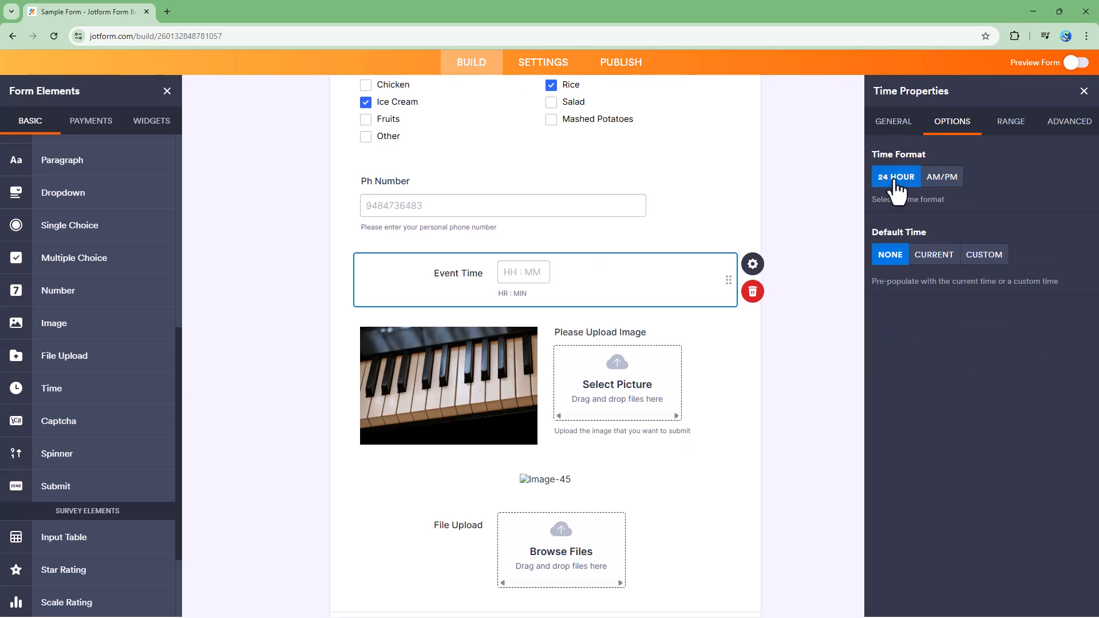
pyautogui.click(944, 178)
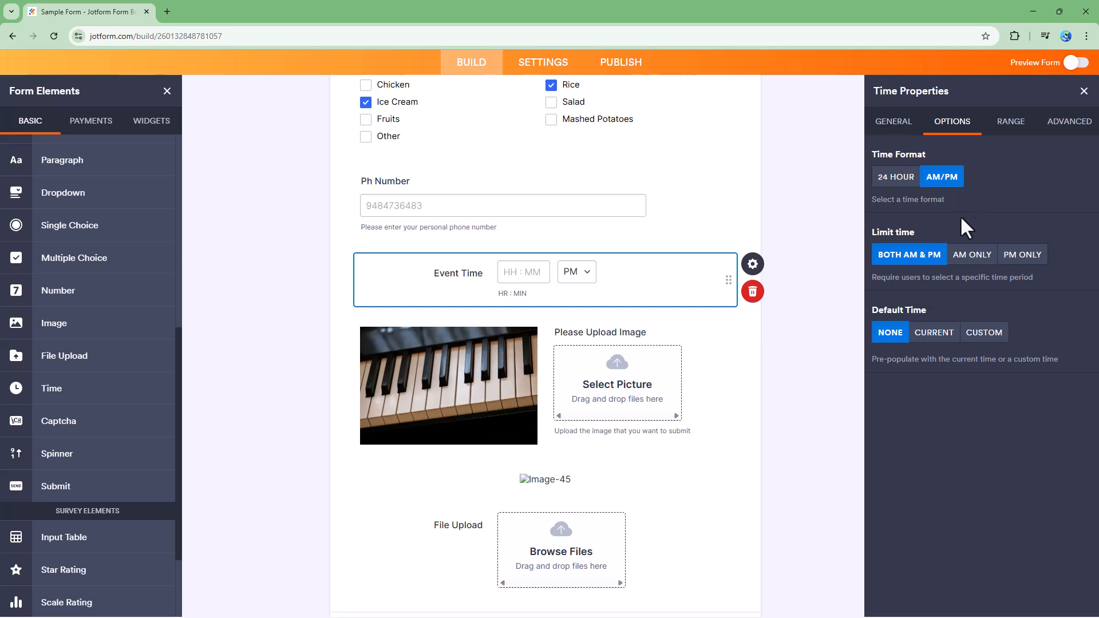
# Step: Try the AM only and PM only time limits, then restore Both AM & PM
pyautogui.click(974, 266)
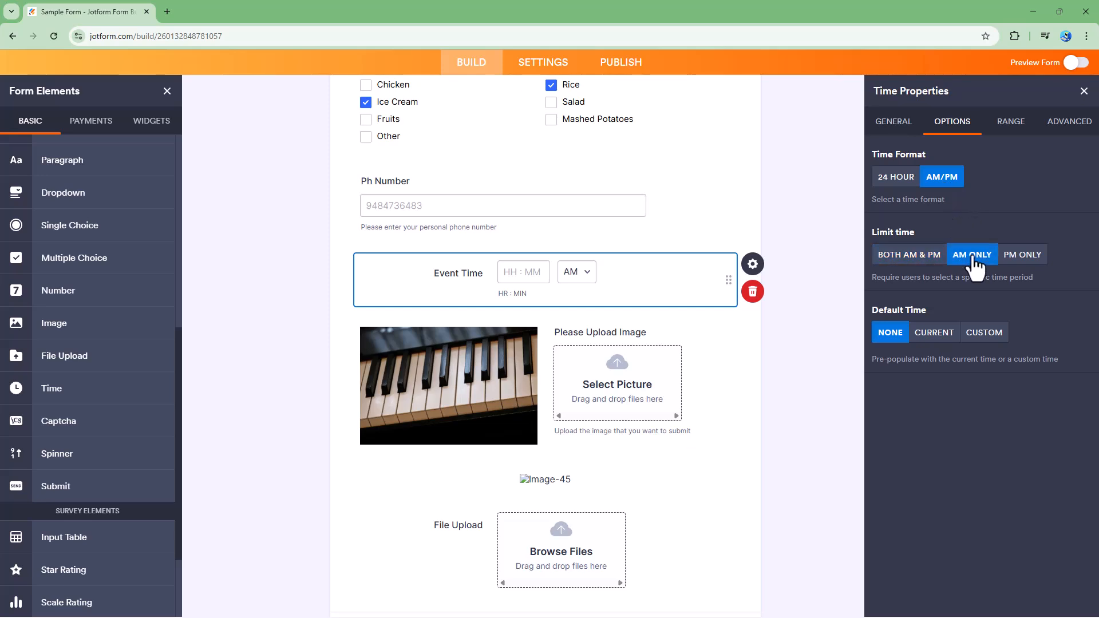
pyautogui.click(1032, 258)
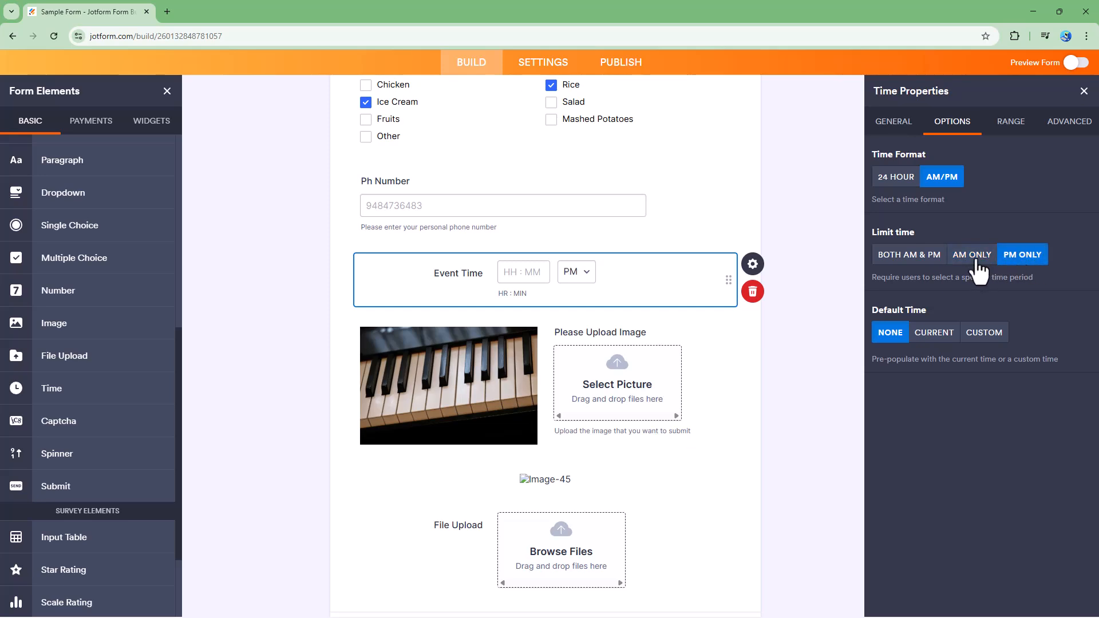
pyautogui.click(909, 262)
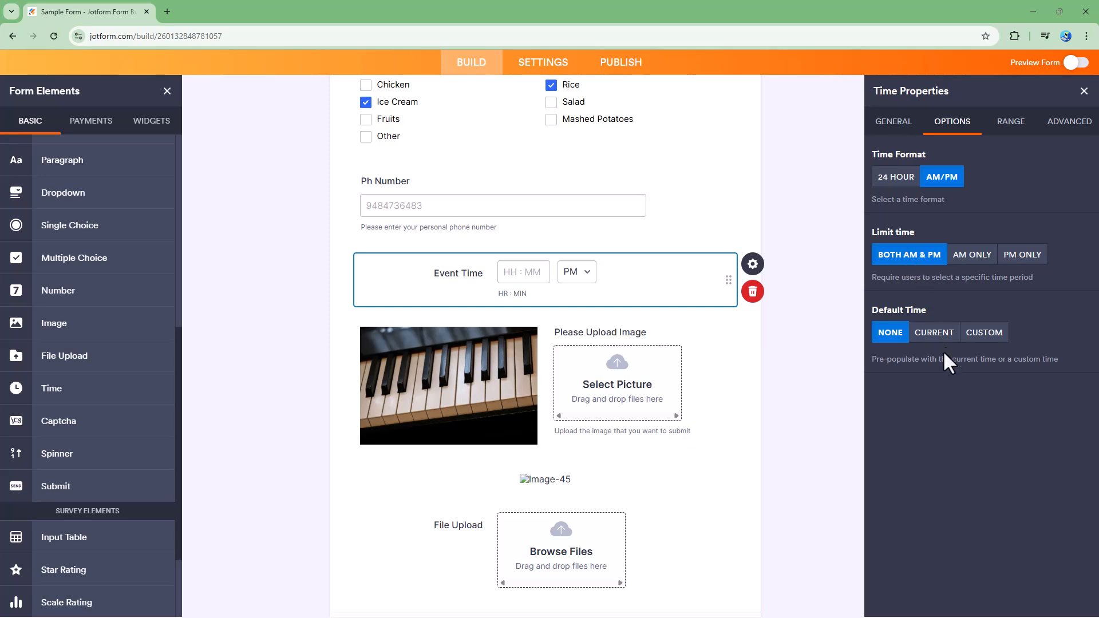
# Step: Set the field's default time to a custom value of 7:31
pyautogui.click(927, 338)
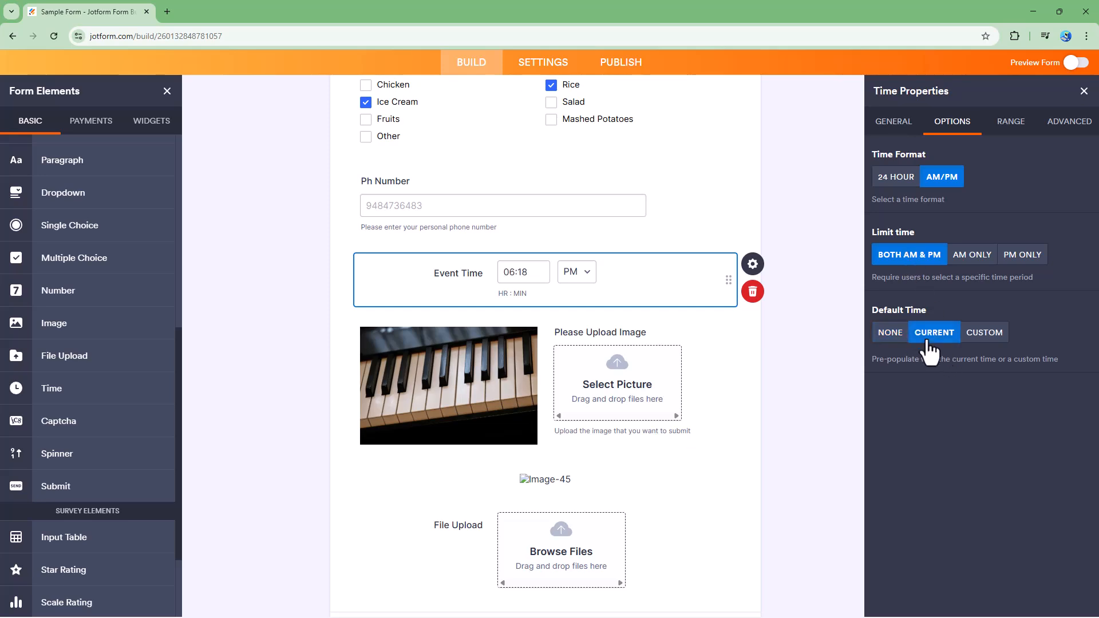
pyautogui.click(982, 332)
pyautogui.click(894, 358)
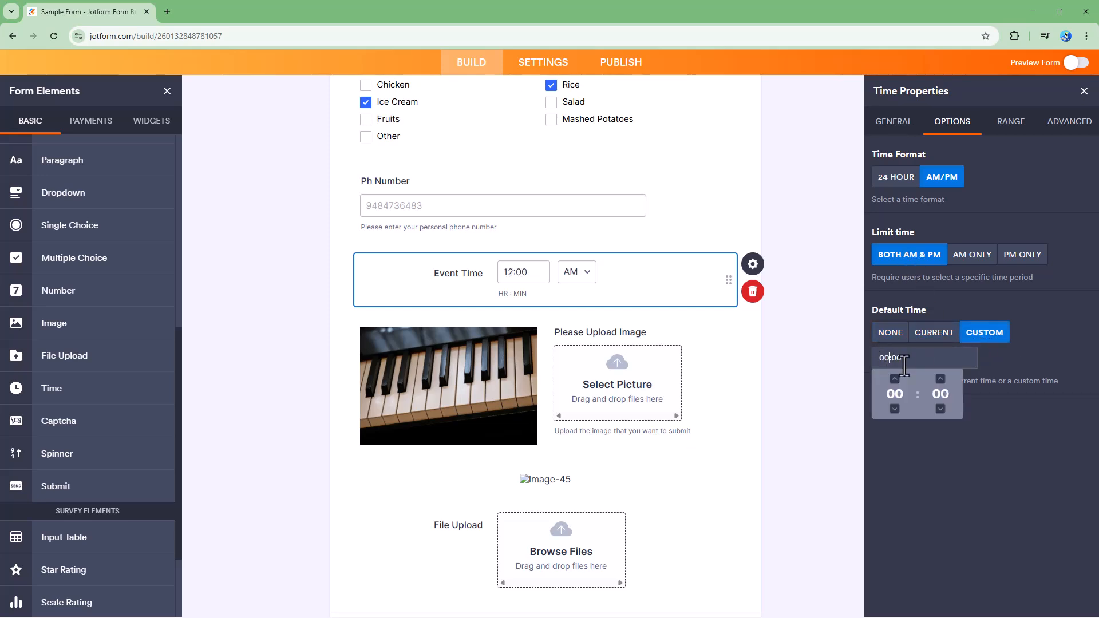
pyautogui.click(894, 380)
pyautogui.click(894, 379)
pyautogui.click(894, 379)
pyautogui.click(895, 380)
pyautogui.click(940, 379)
pyautogui.press('BackSpace')
pyautogui.press('BackSpace')
pyautogui.click(973, 456)
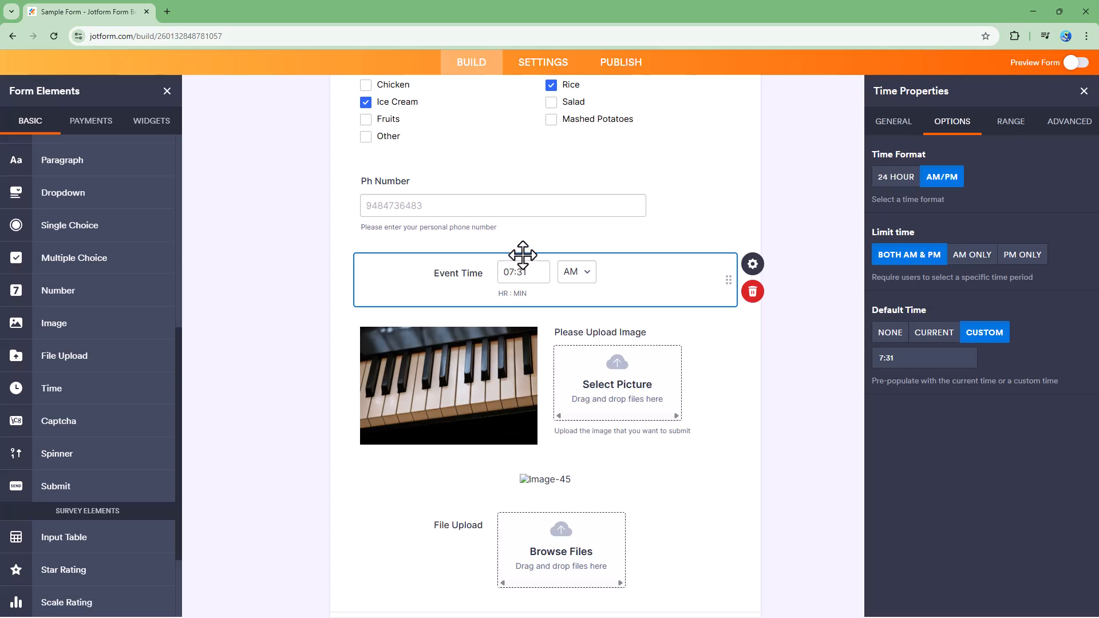
# Step: Turn on Time Range, change the Until text to "to", and enable the Duration Indicator
pyautogui.click(1010, 122)
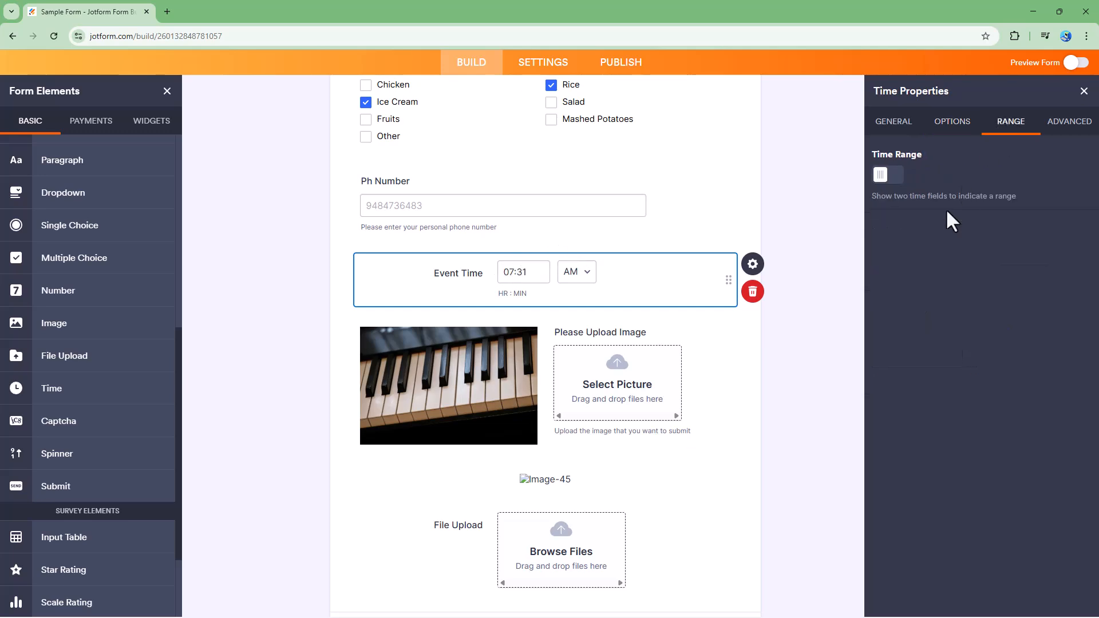
pyautogui.click(888, 175)
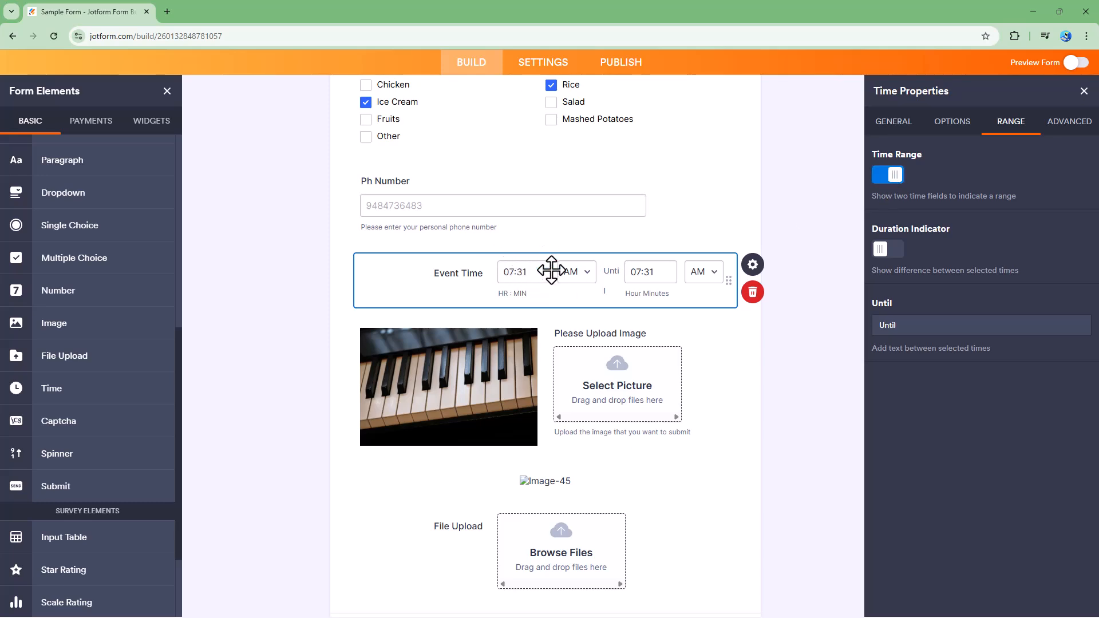
pyautogui.moveTo(918, 325); pyautogui.dragTo(846, 329)
pyautogui.write('to')
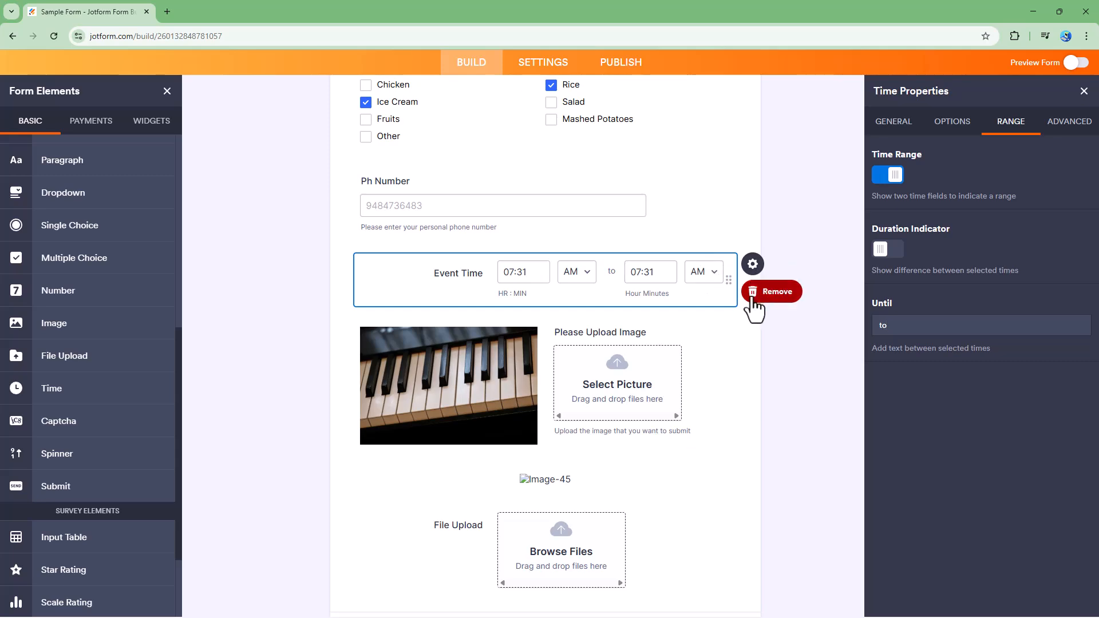
pyautogui.click(887, 250)
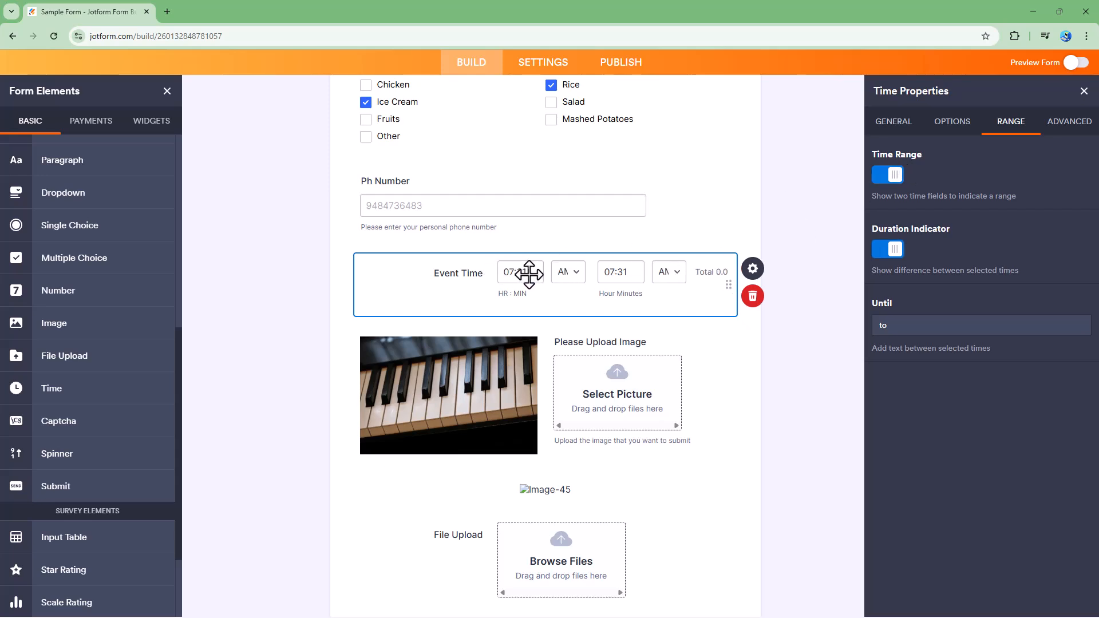
# Step: Set the label alignment to Top
pyautogui.click(896, 131)
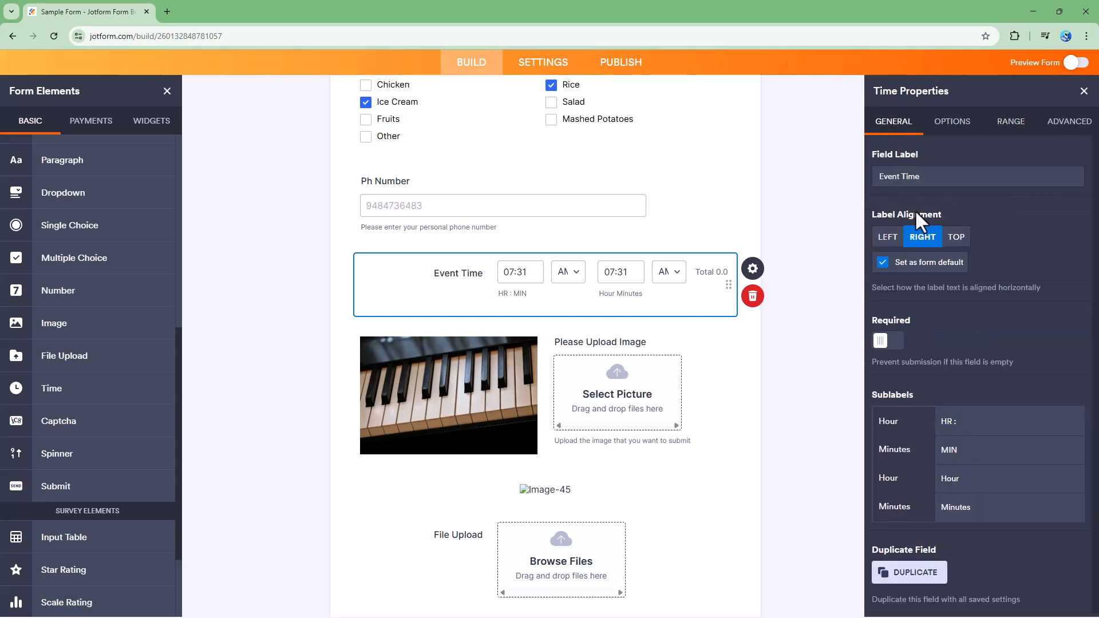
pyautogui.click(956, 237)
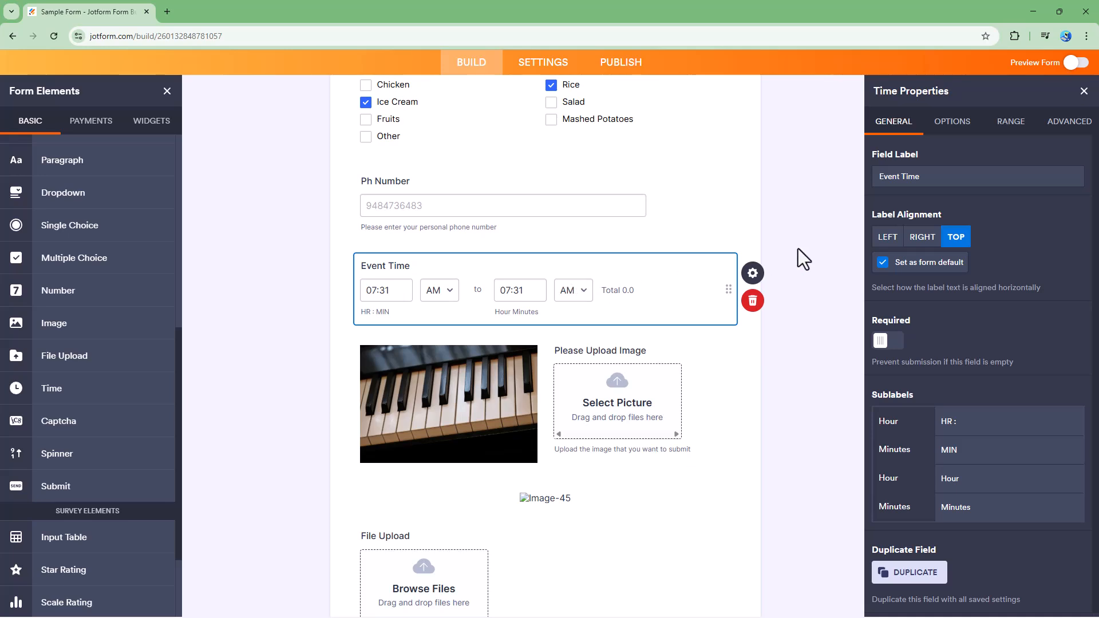
# Step: Add the hover text "Please enter the time range" in the advanced settings
pyautogui.click(1017, 131)
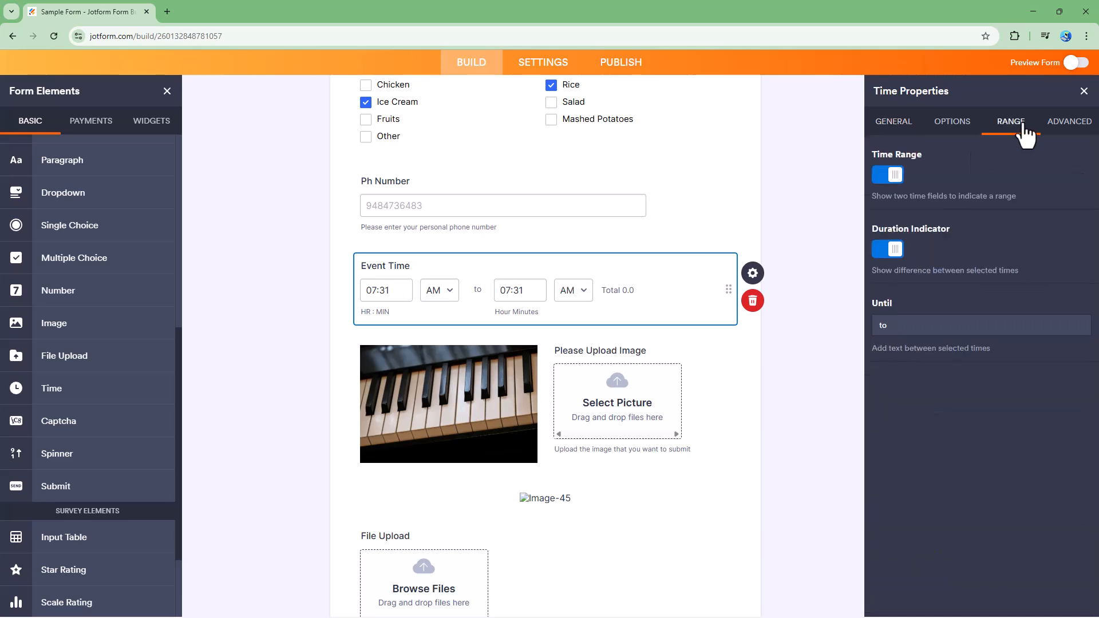
pyautogui.click(1059, 128)
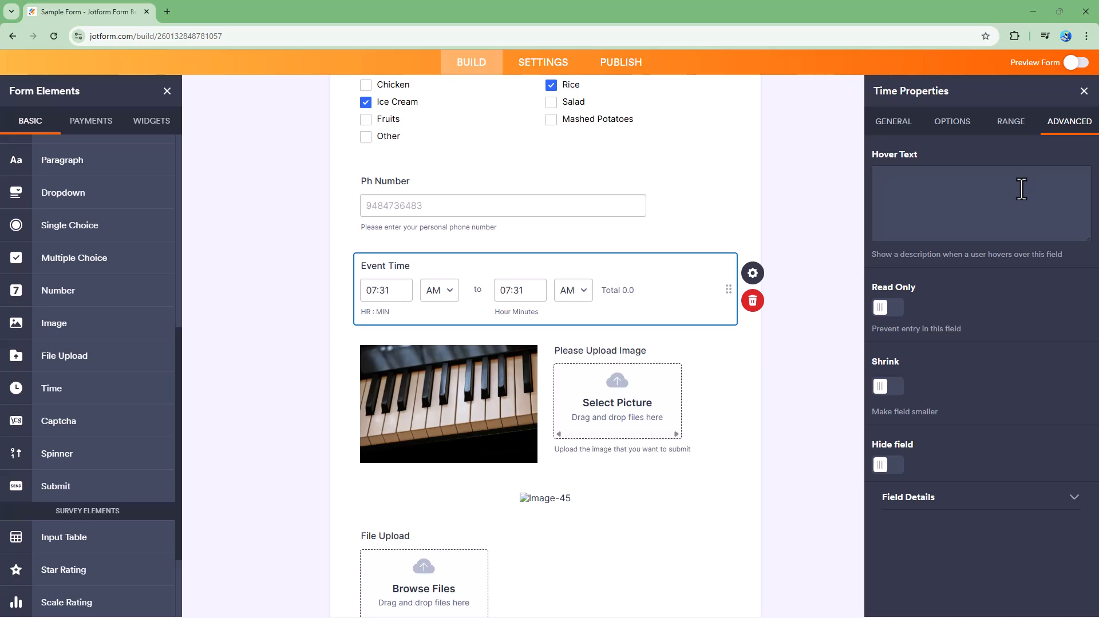
pyautogui.write('Please enter the time range')
# Step: Toggle Read Only on and off, then enable Shrink for the field
pyautogui.click(888, 309)
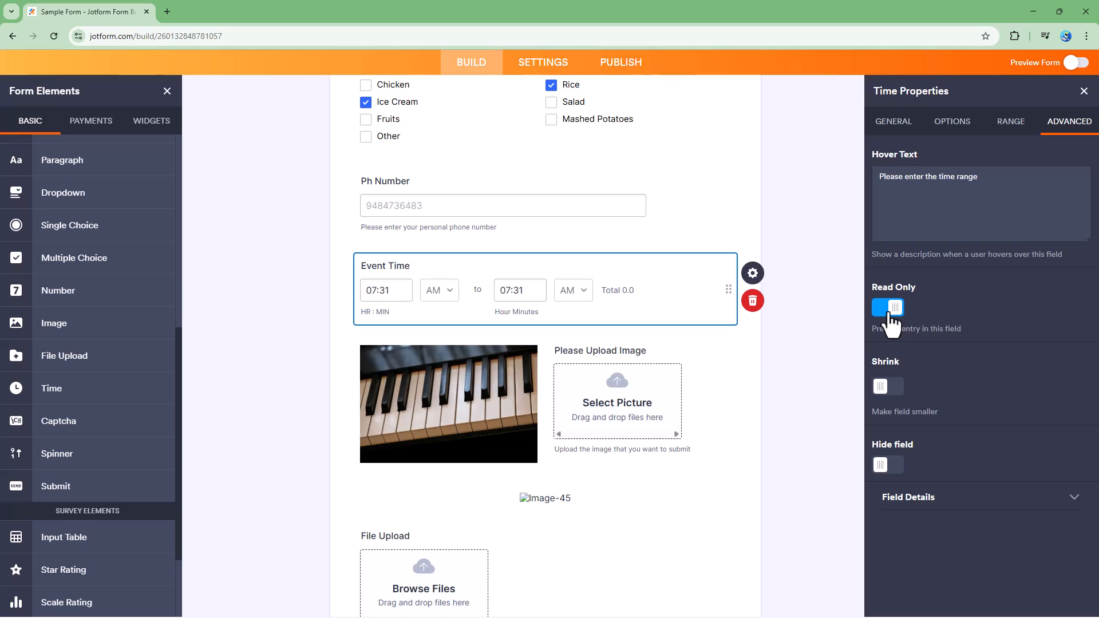
pyautogui.click(889, 309)
pyautogui.click(890, 387)
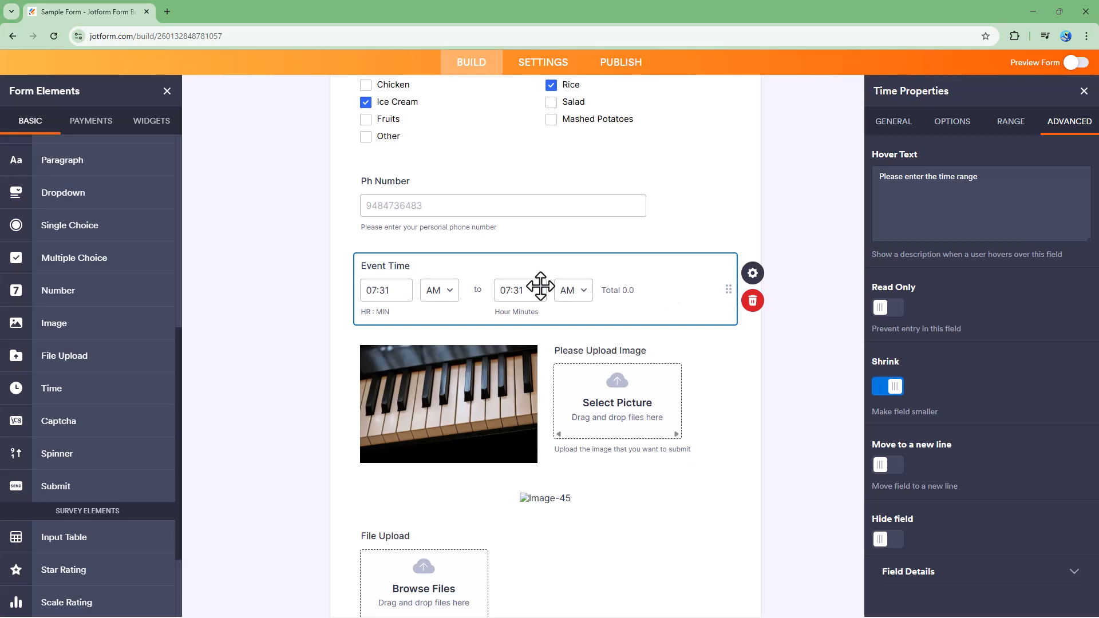
# Step: Turn off Time Range and enable Shrink for the field
pyautogui.click(1008, 127)
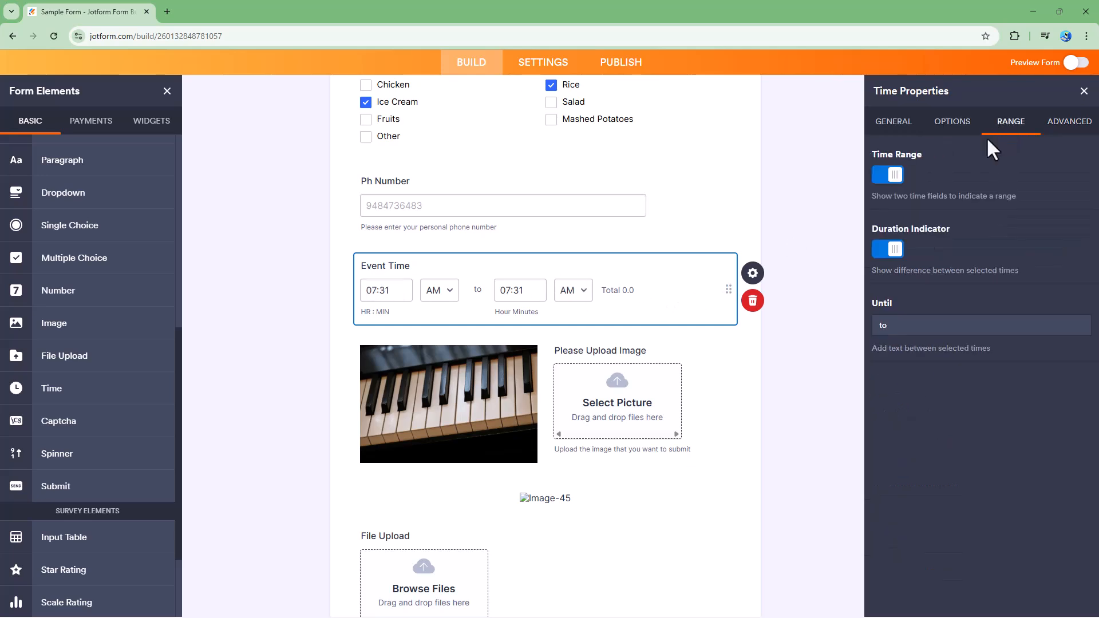
pyautogui.click(885, 176)
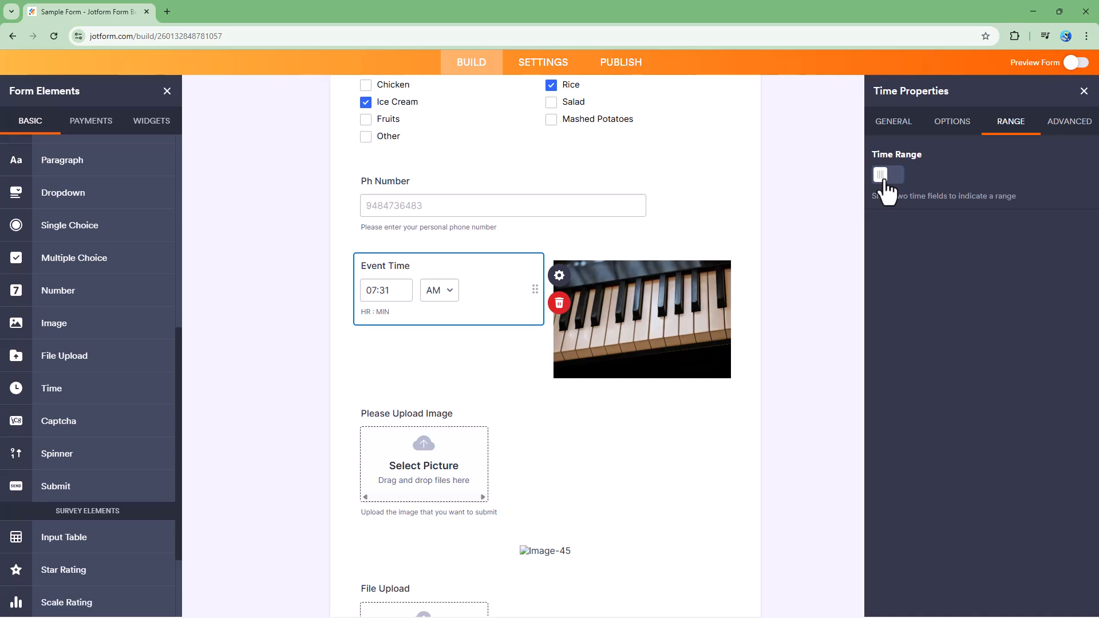
pyautogui.click(1041, 123)
pyautogui.click(888, 382)
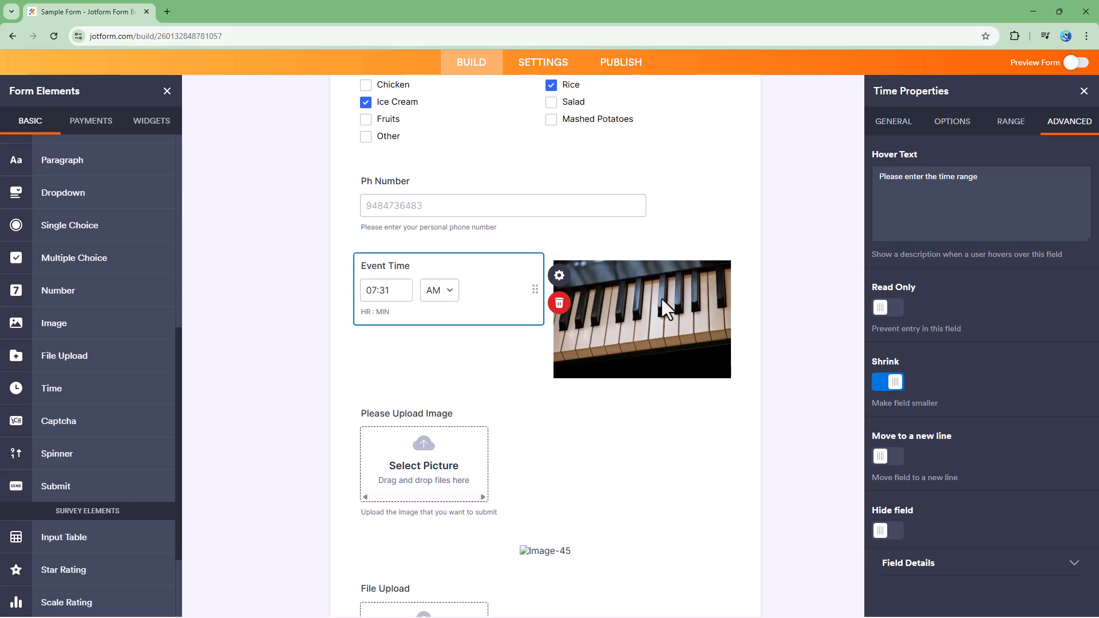
# Step: Toggle Move to a new line and Hide field on and off
pyautogui.click(887, 456)
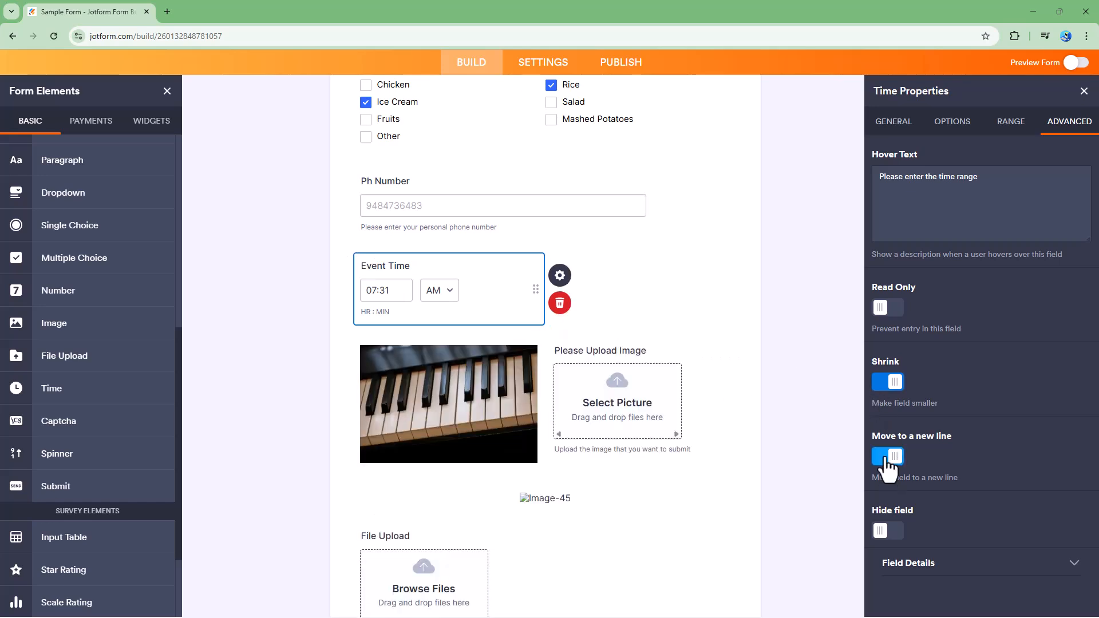
pyautogui.click(887, 458)
pyautogui.click(886, 458)
pyautogui.click(887, 456)
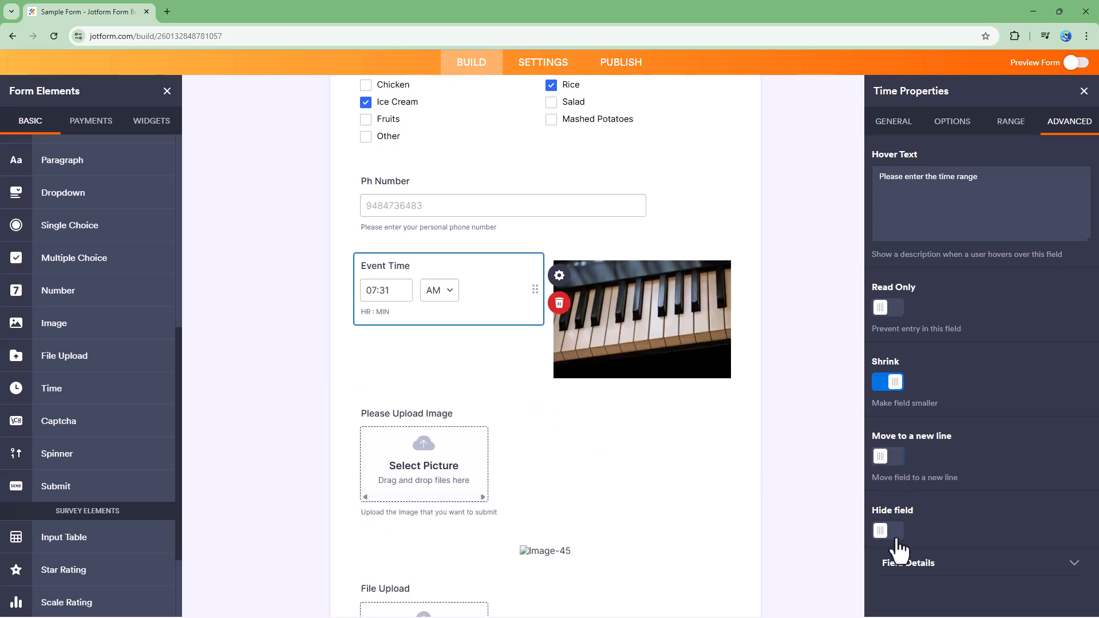
pyautogui.click(891, 531)
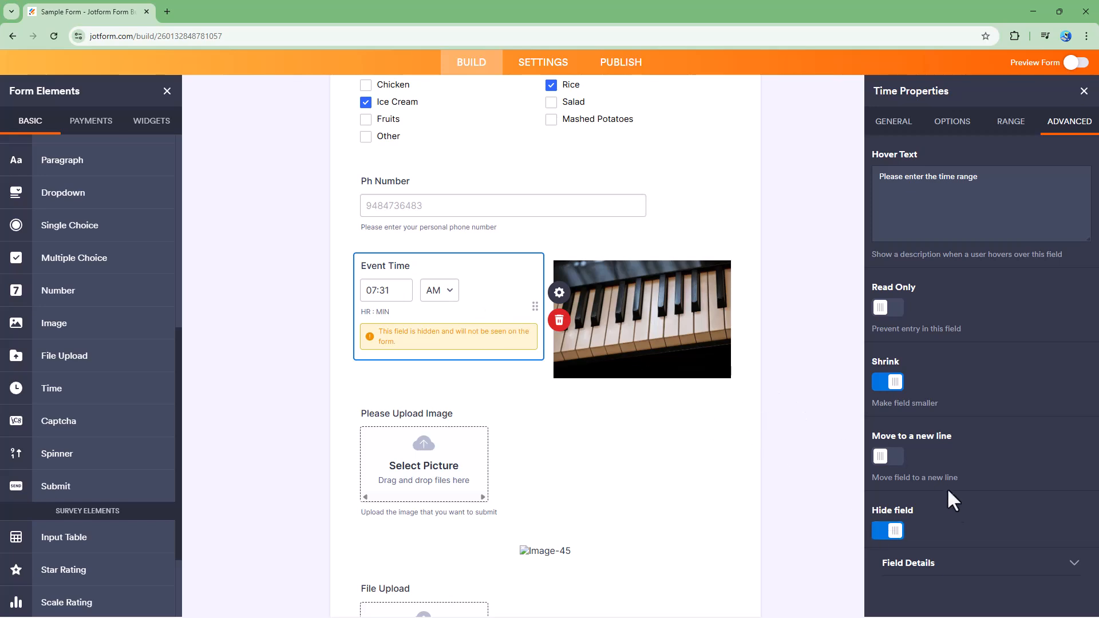
pyautogui.click(887, 530)
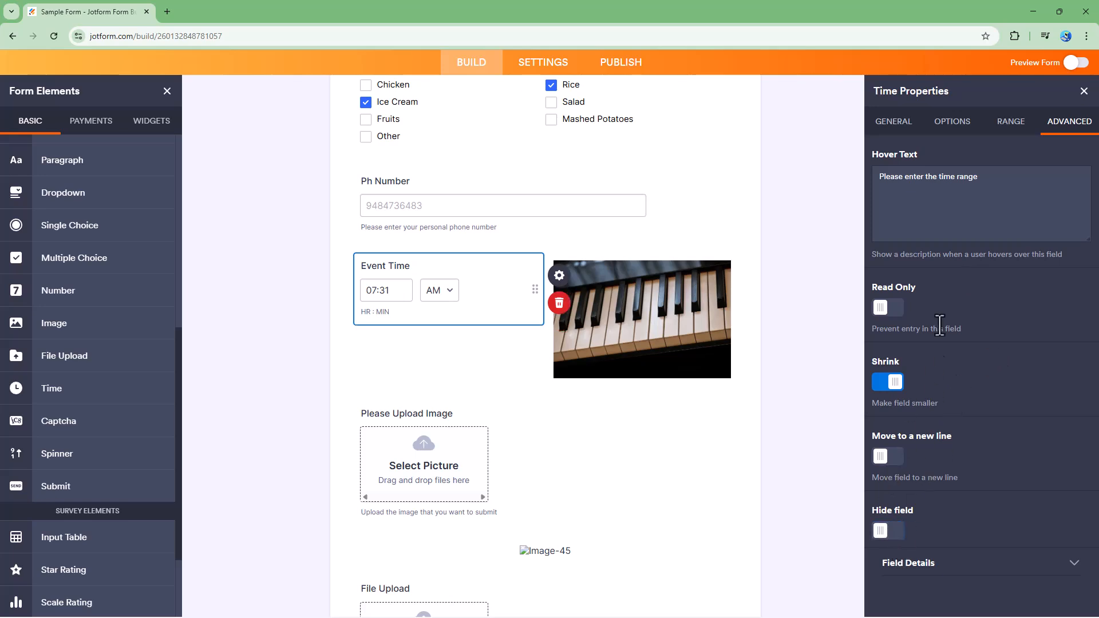
# Step: Turn Time Range back on
pyautogui.click(1010, 121)
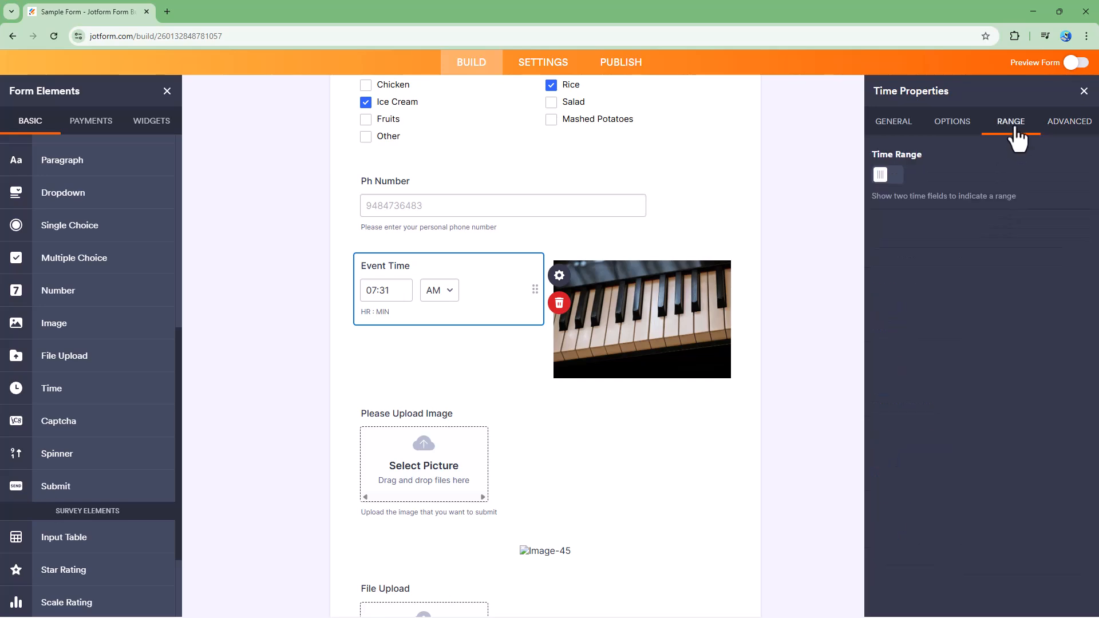
pyautogui.click(884, 177)
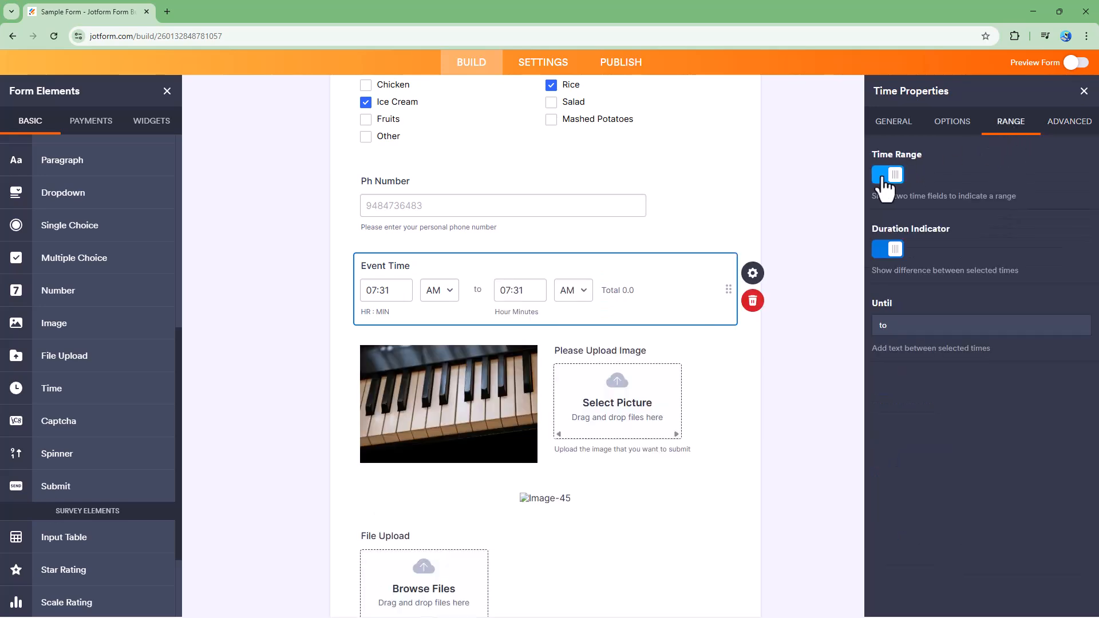
# Step: Expand the Field Details section of the advanced settings
pyautogui.click(1066, 122)
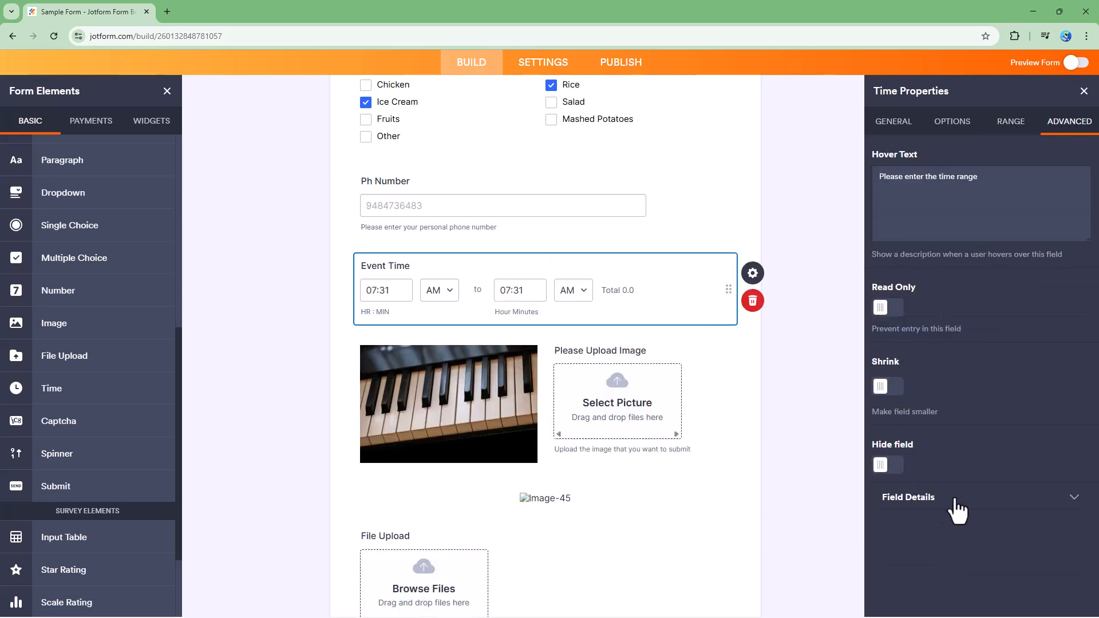
pyautogui.click(970, 205)
pyautogui.click(937, 499)
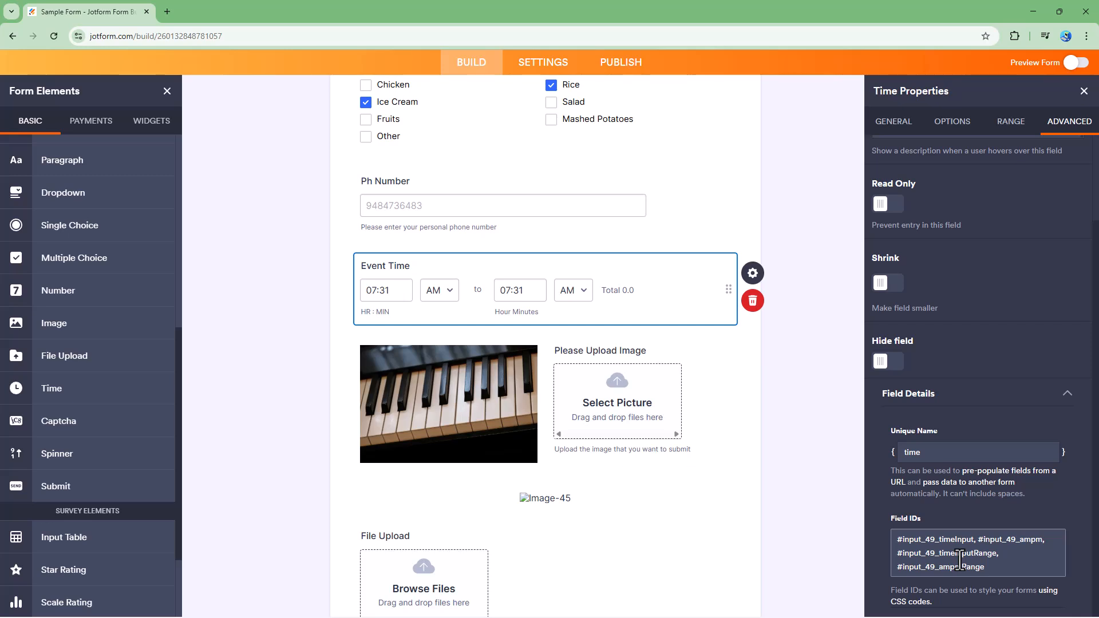
# Step: Preview the form and set the Event Time end time to 11:37
pyautogui.click(1076, 62)
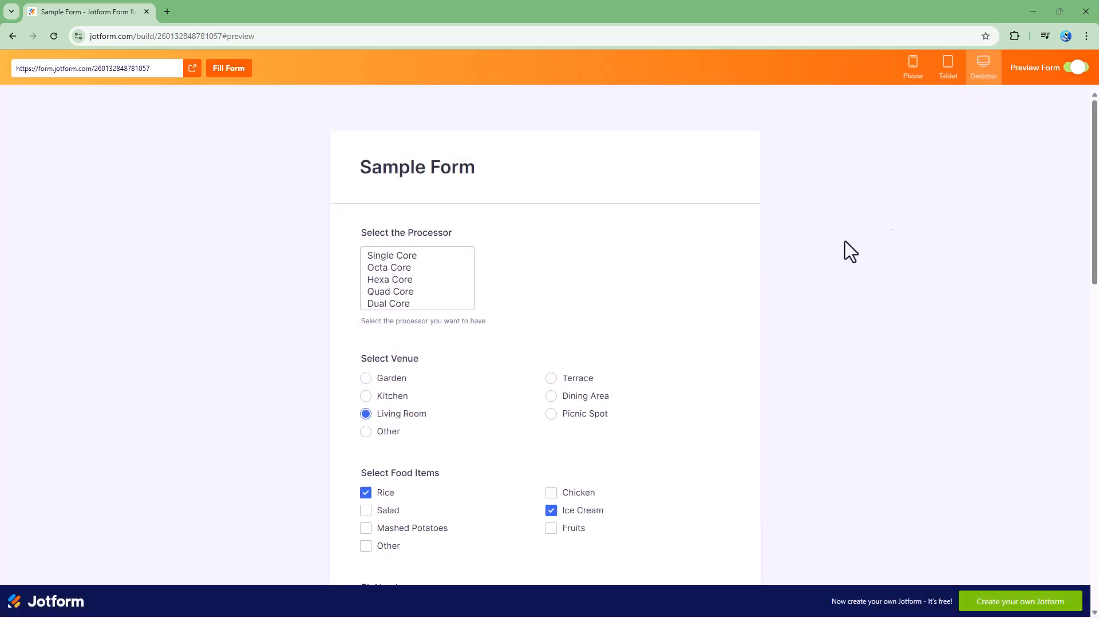
pyautogui.scroll(-9, 527, 398)
pyautogui.scroll(2, 540, 397)
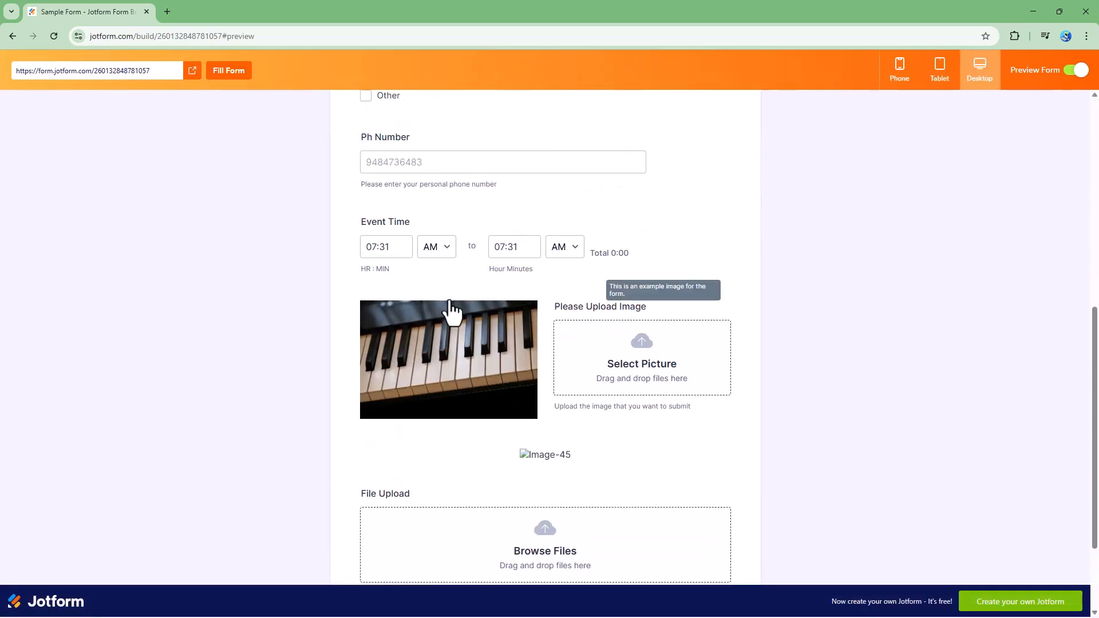
pyautogui.click(525, 247)
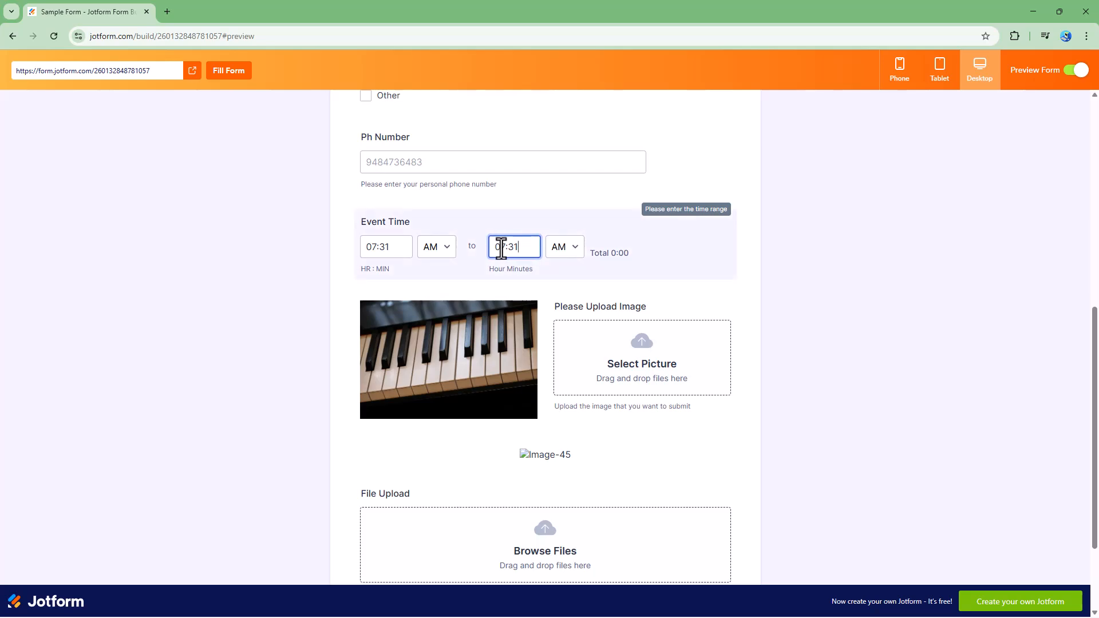
pyautogui.press('BackSpace')
pyautogui.press('BackSpace')
pyautogui.write('11')
pyautogui.press('BackSpace')
pyautogui.write('7')
pyautogui.click(749, 267)
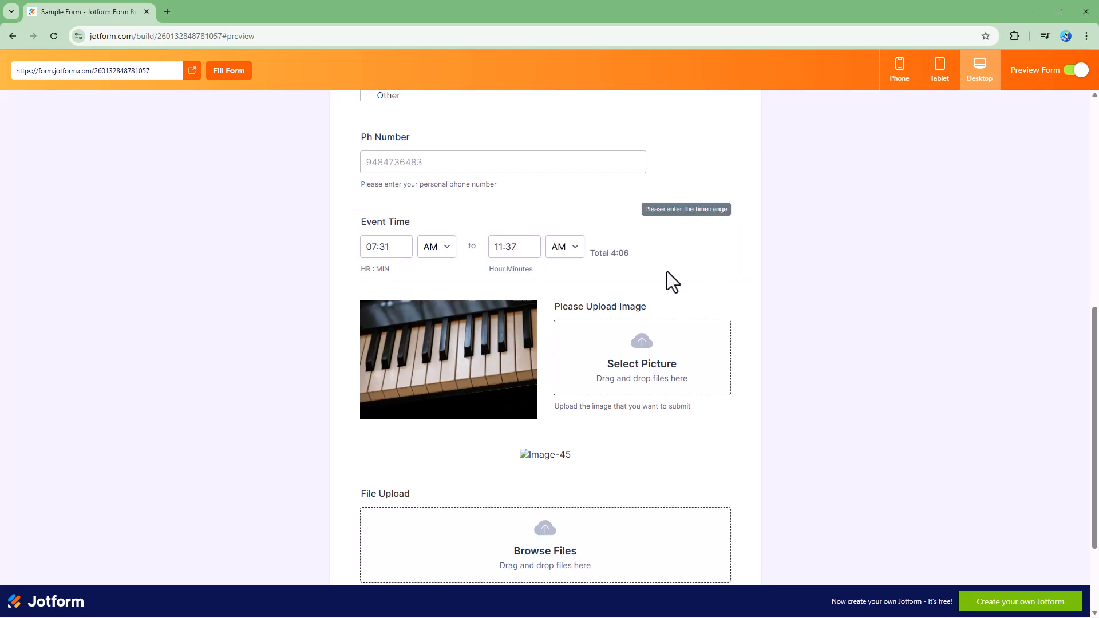